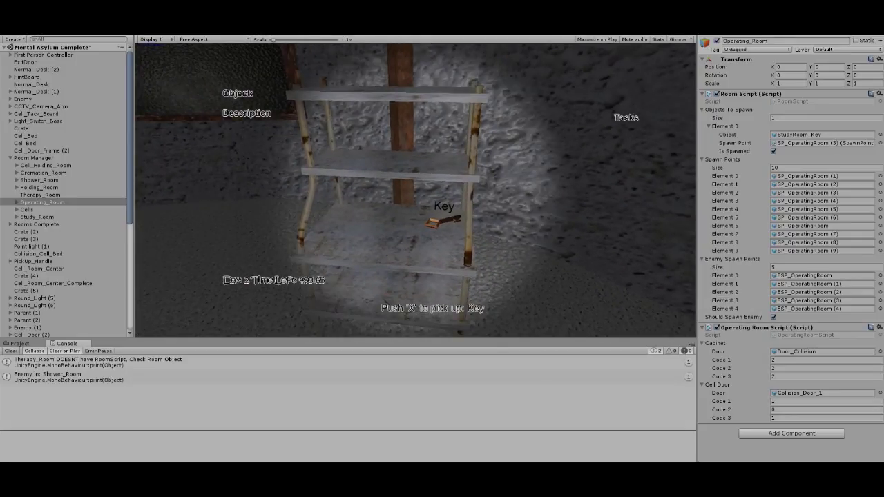
Pick up the Key from the shelf and set the cabinet dials to 222 to unlock it.
key(x)
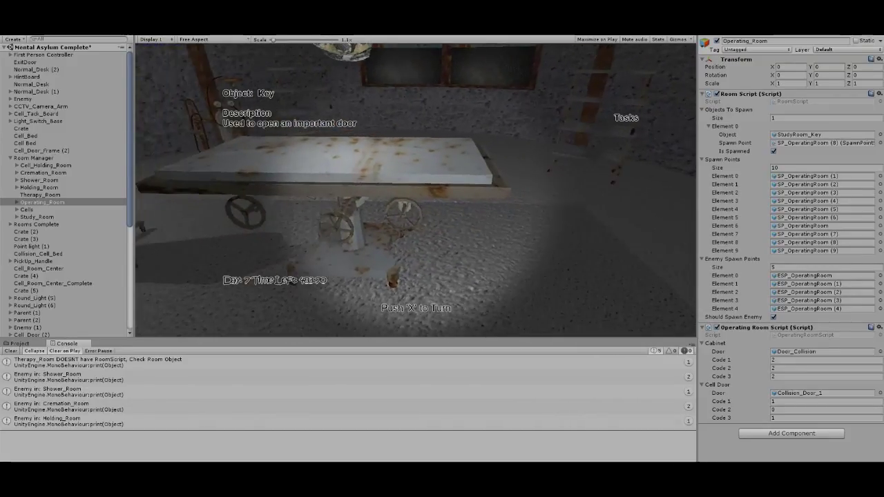
key(x)
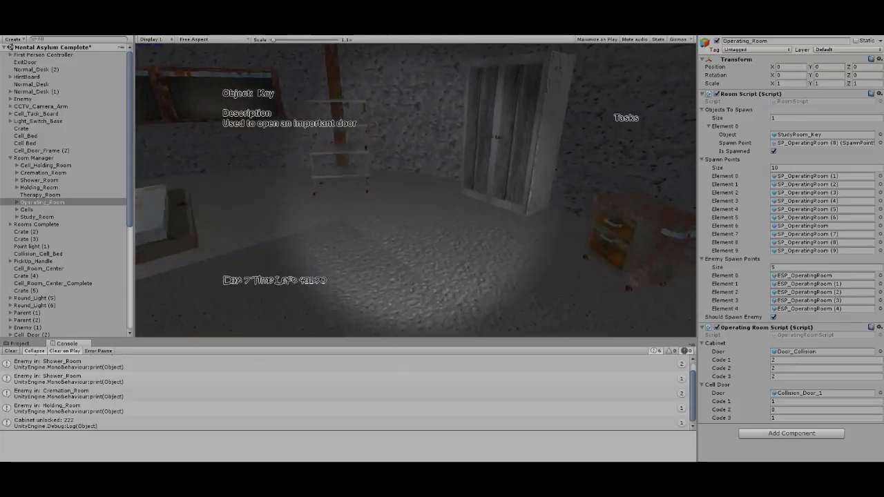
Open the wooden doors, unlock the cell door with code 101, and key open the exit double door.
key(x)
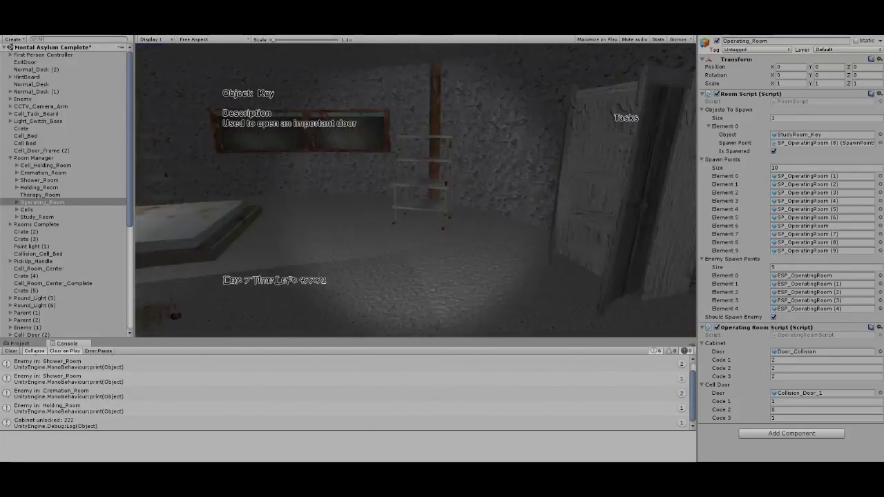
key(w)
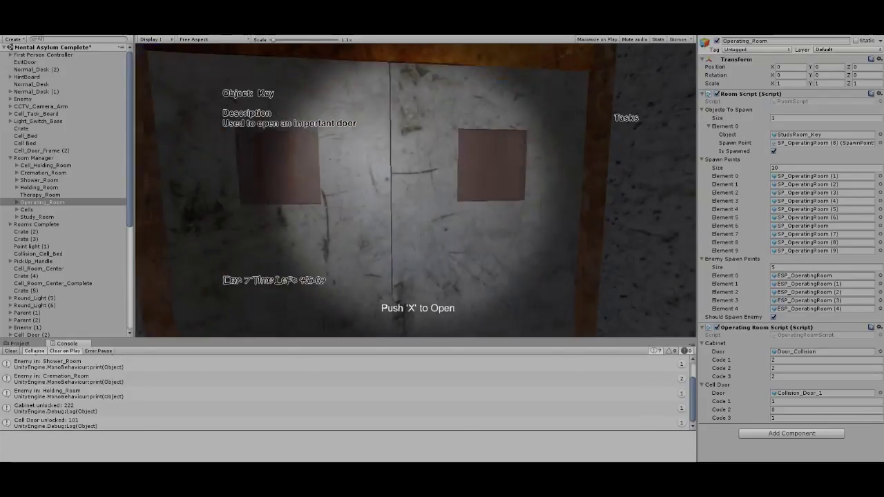
key(x)
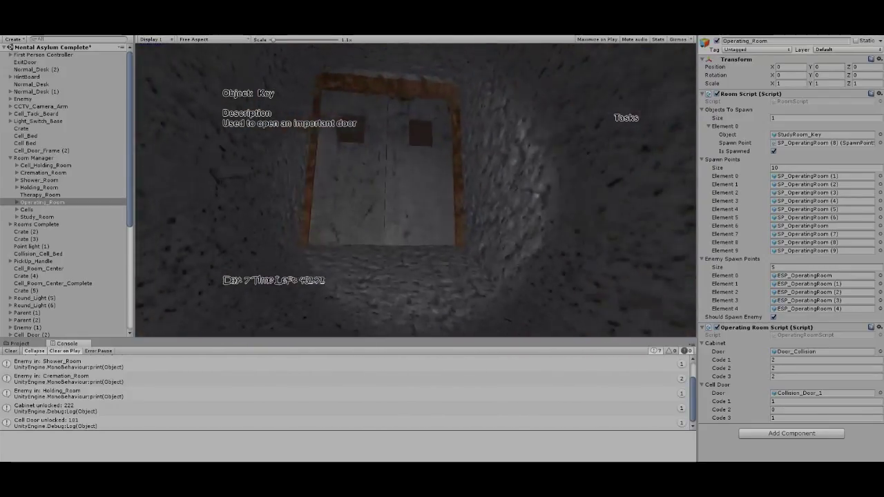
key(x)
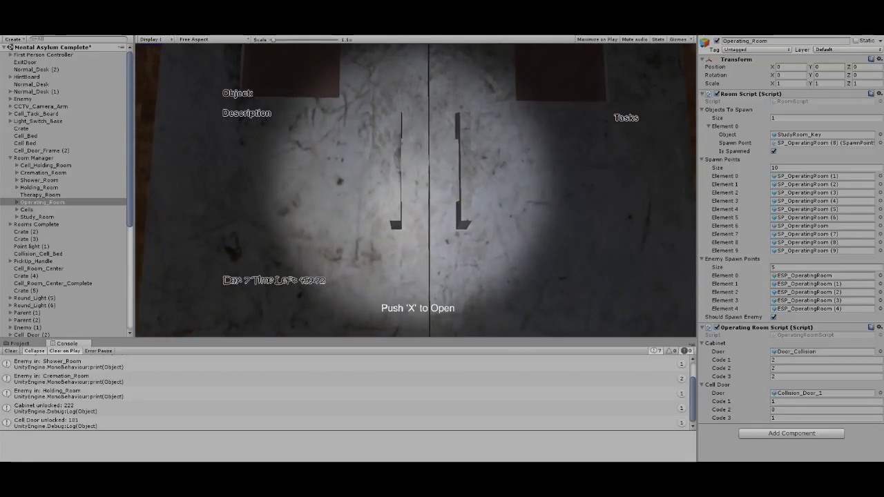
key(x)
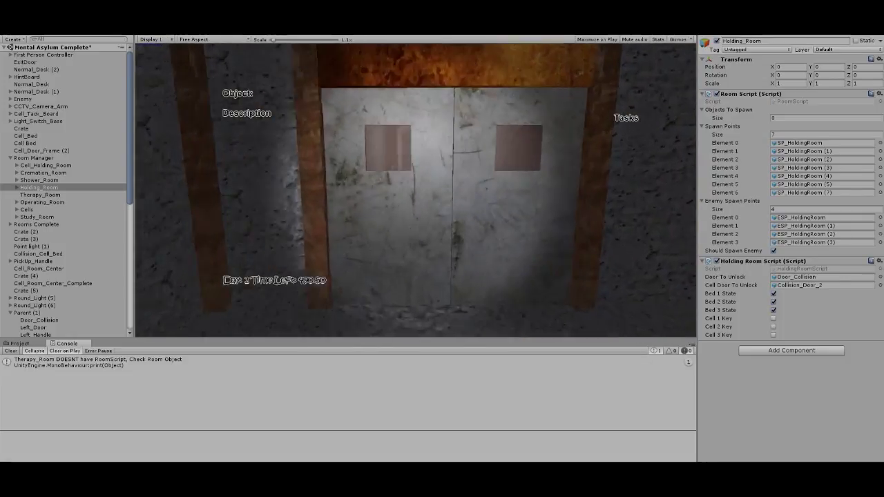
Walk down the corridor and through the double doors into the holding room.
key(e)
key(w)
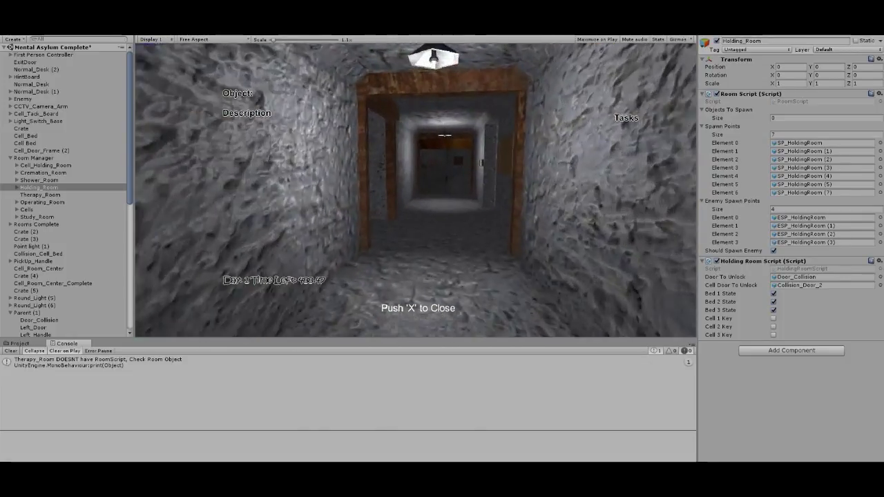
key(w)
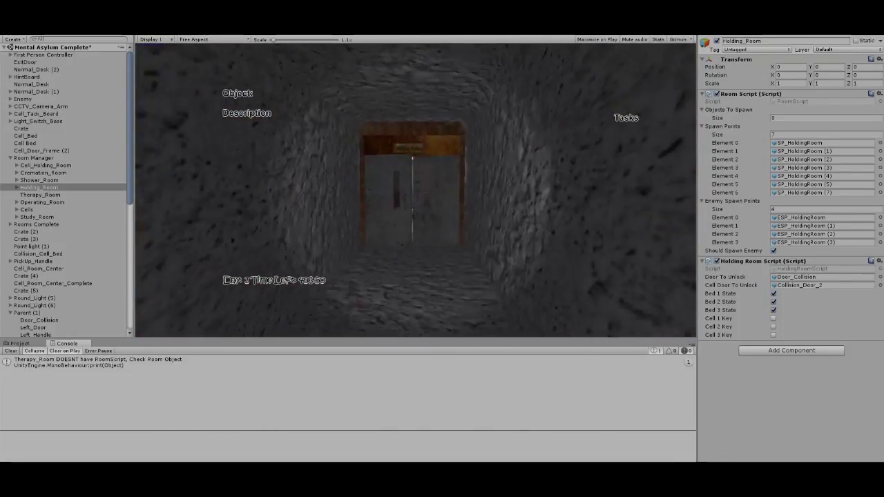
key(w)
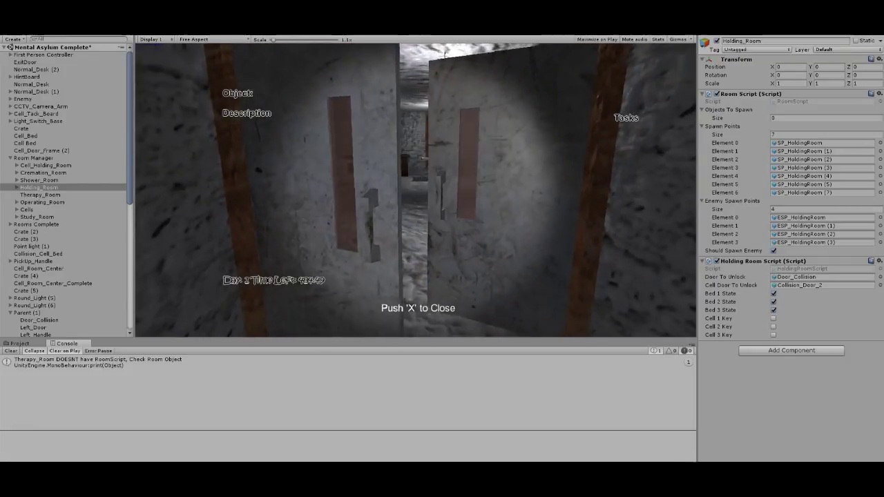
key(w)
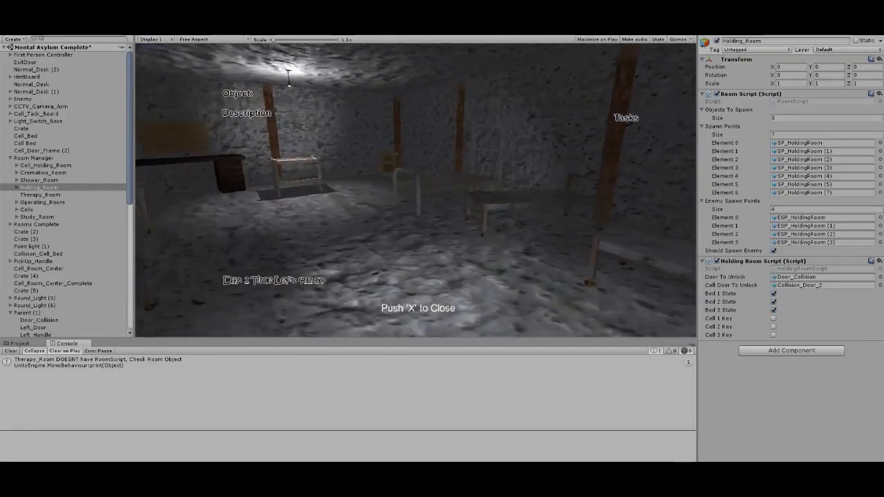
key(w)
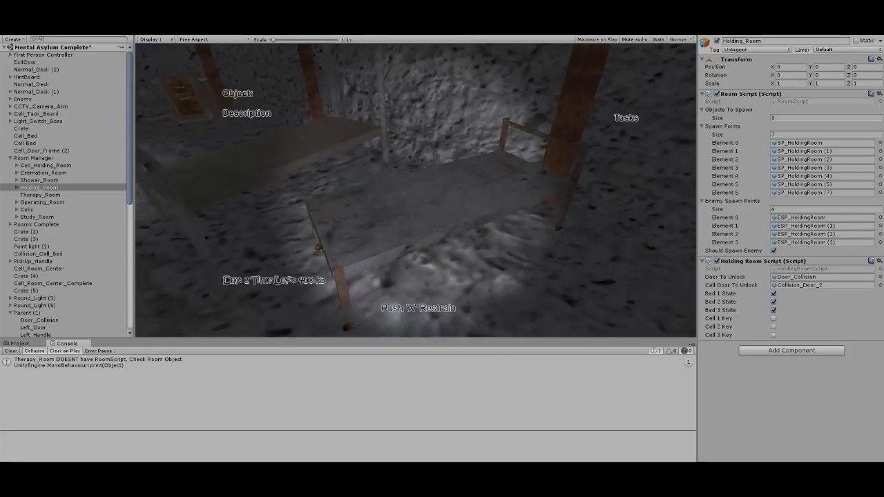
Restrain the first and second beds to solve the Holding Room puzzle, then approach the desk.
key(x)
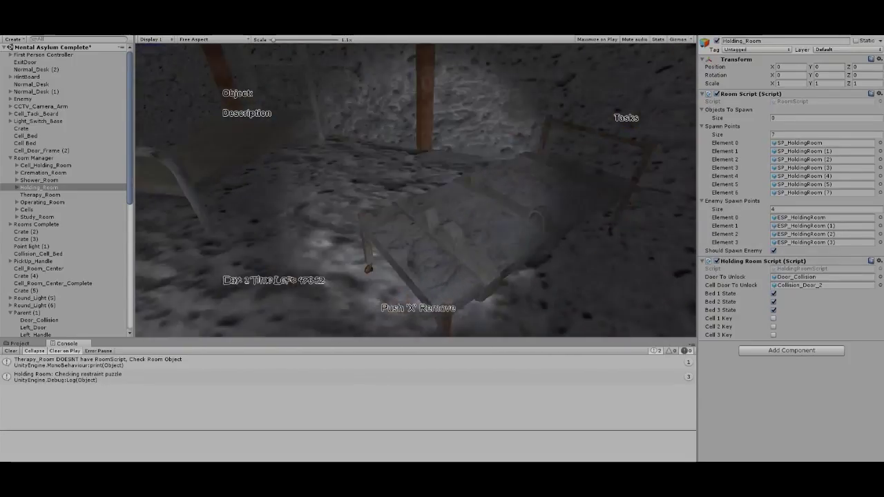
key(w)
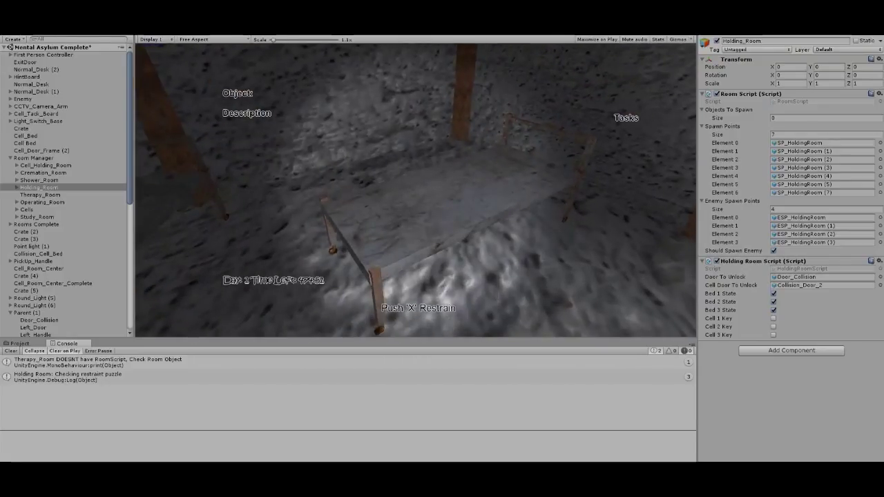
key(x)
key(s)
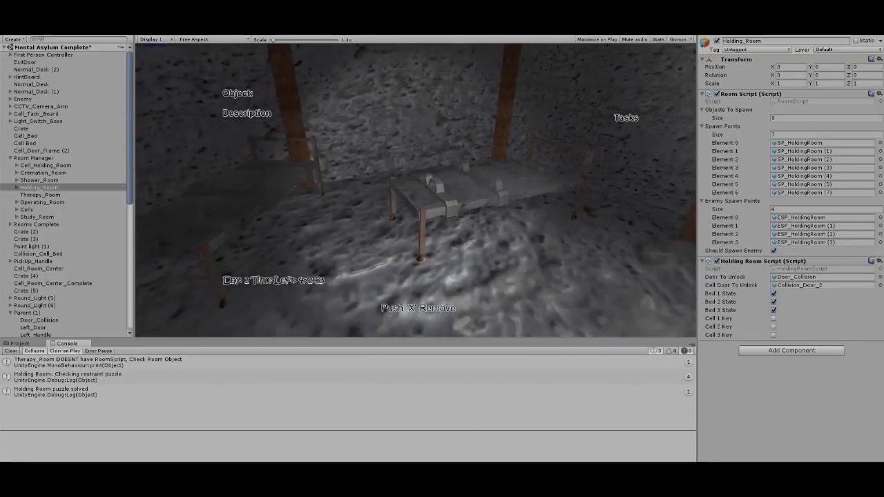
key(s)
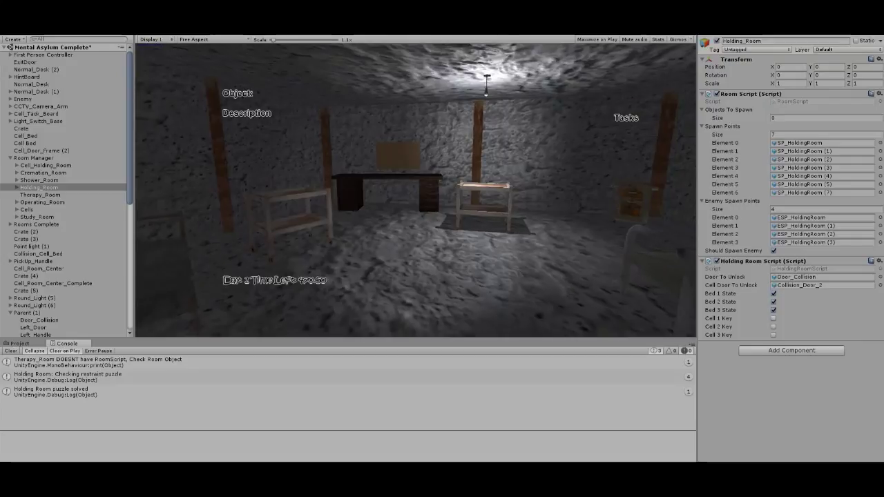
key(w)
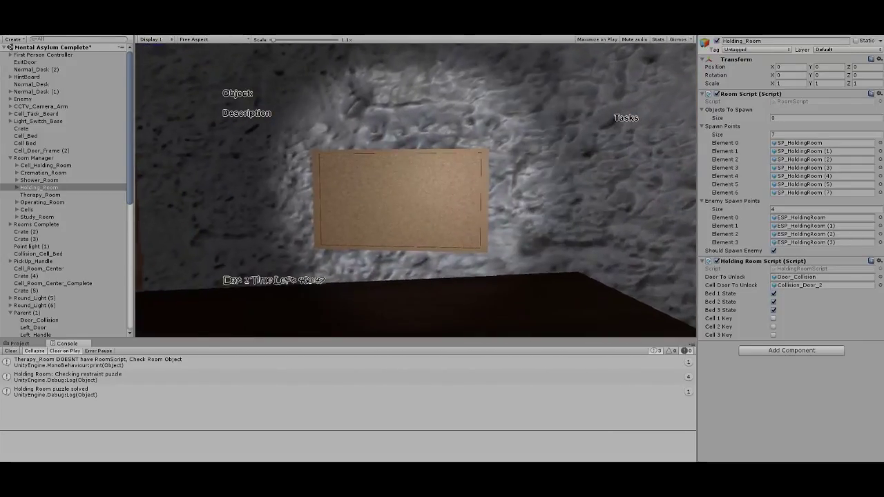
Inspect the wall light switch close up, then close the close-up view.
key(w)
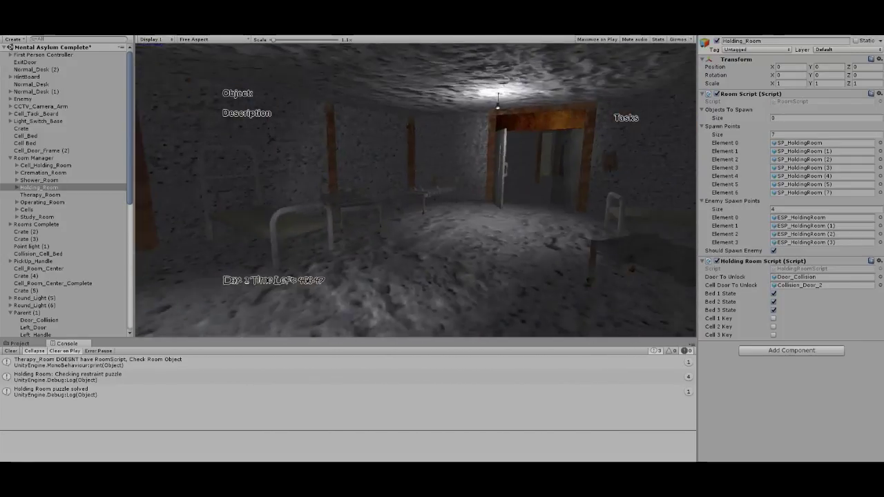
key(e)
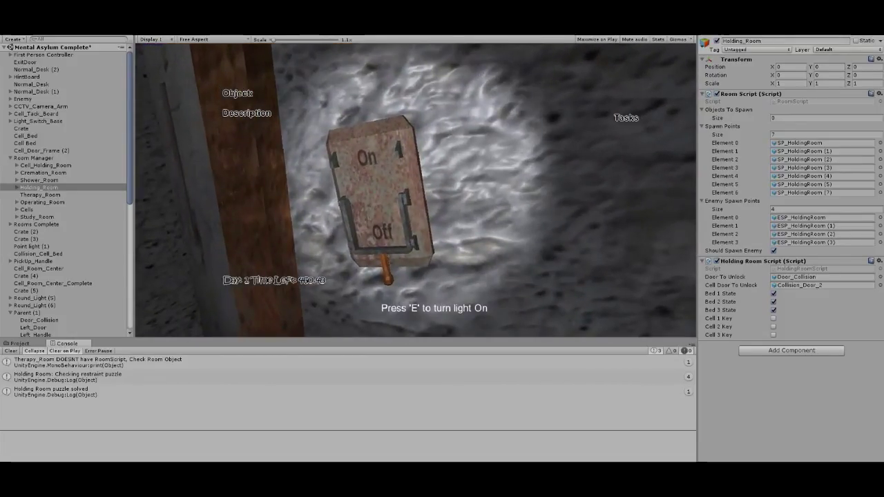
key(x)
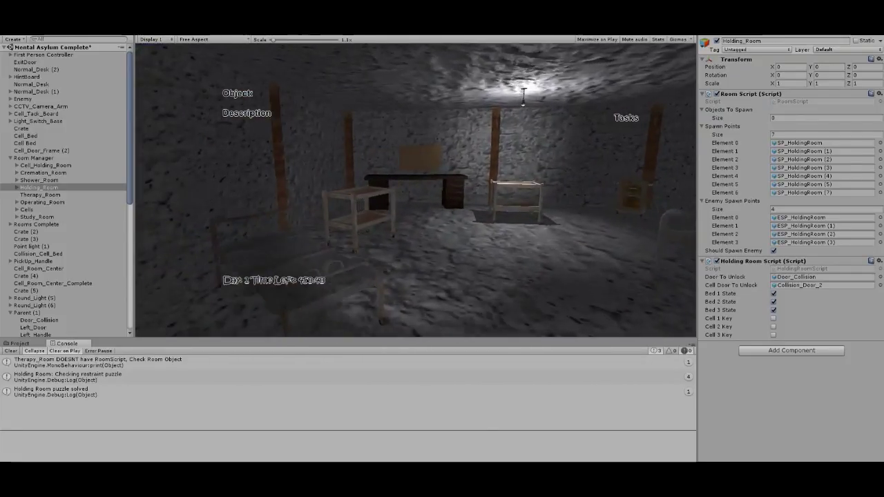
Restrain another bed from the desk side so the restraint check runs again.
key(w)
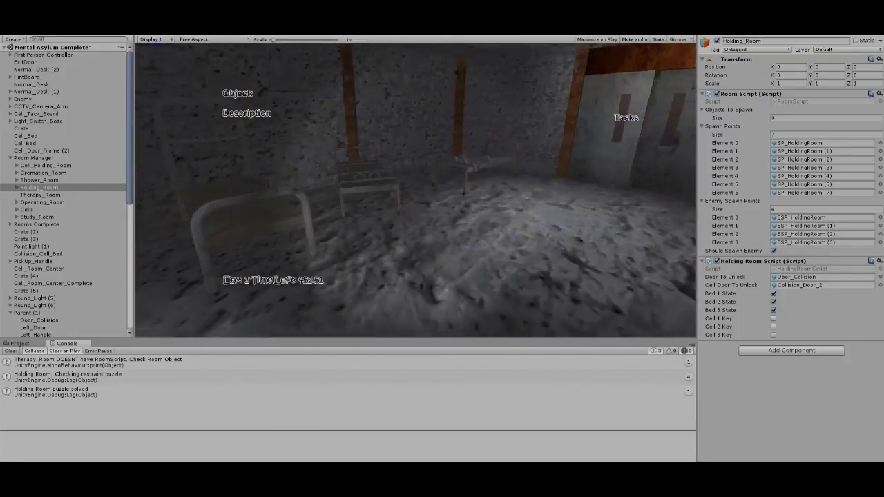
key(x)
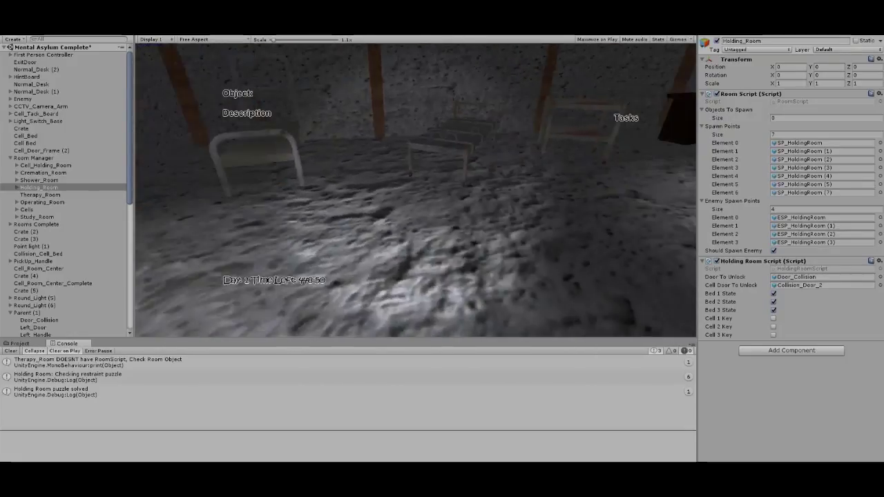
key(x)
key(x)
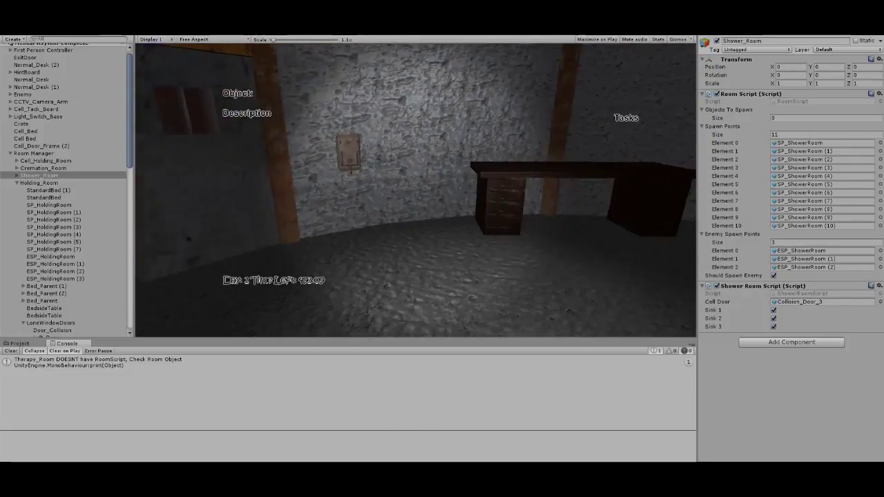
Search along the desk, then open the door beside the wall light switch.
key(w)
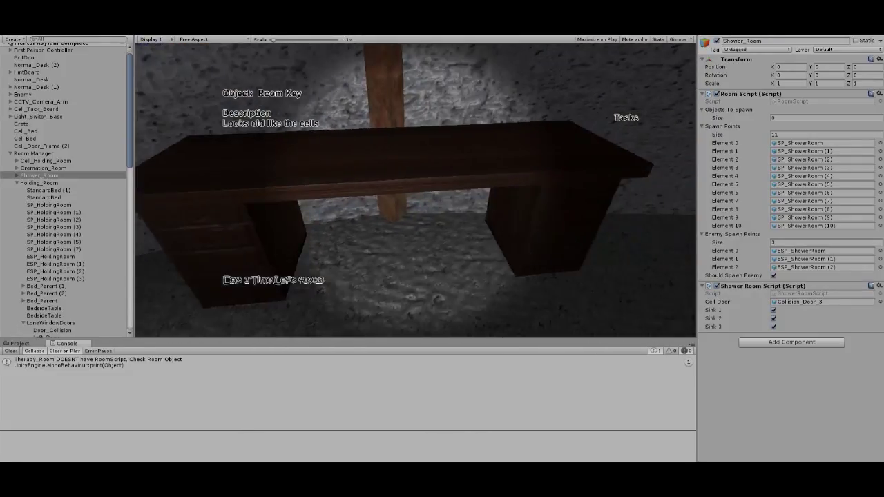
key(d)
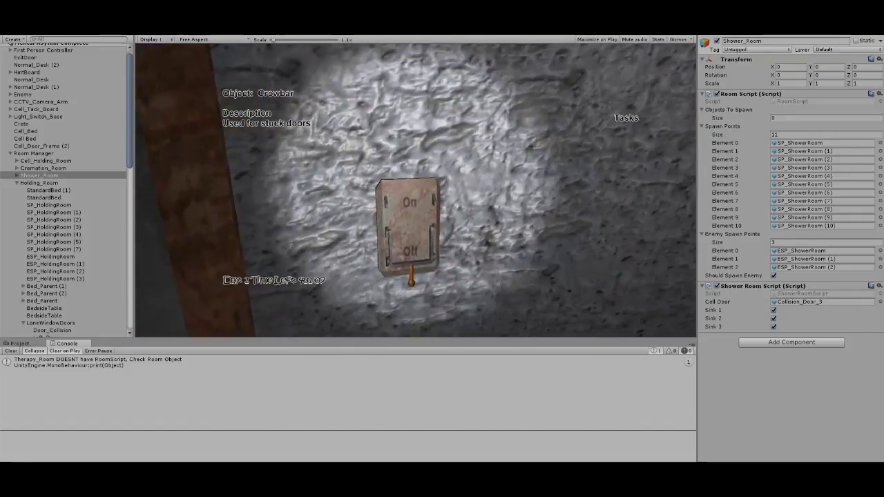
key(w)
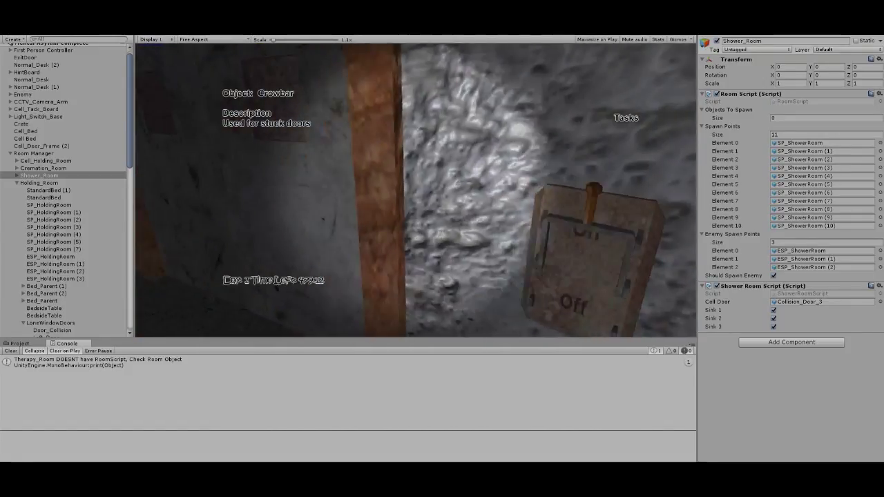
key(w)
key(x)
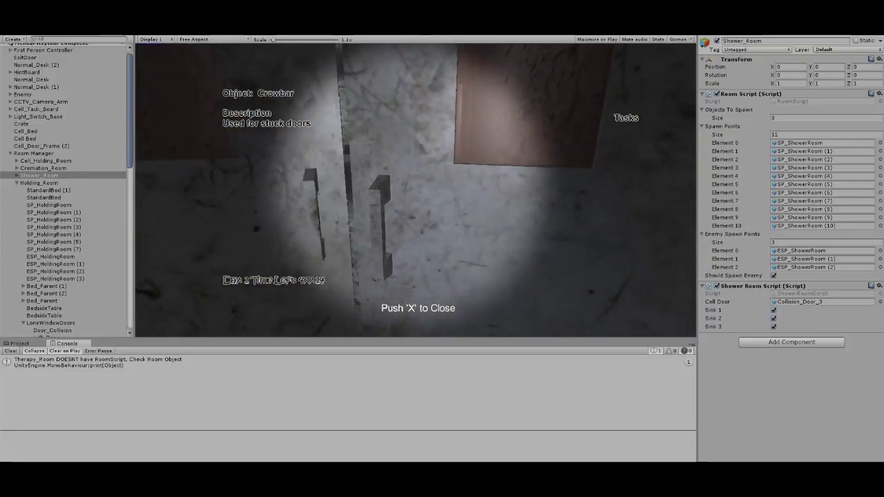
Walk into the shower room, open a stall door, and approach the locked door.
key(w)
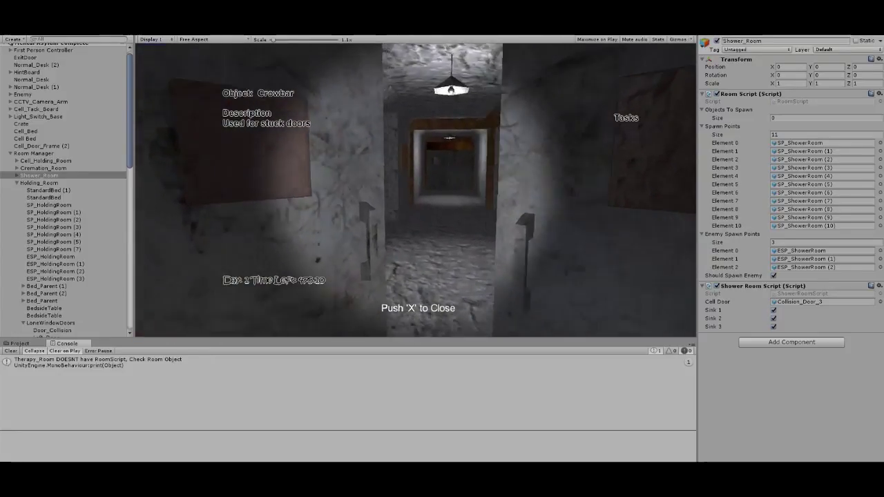
key(w)
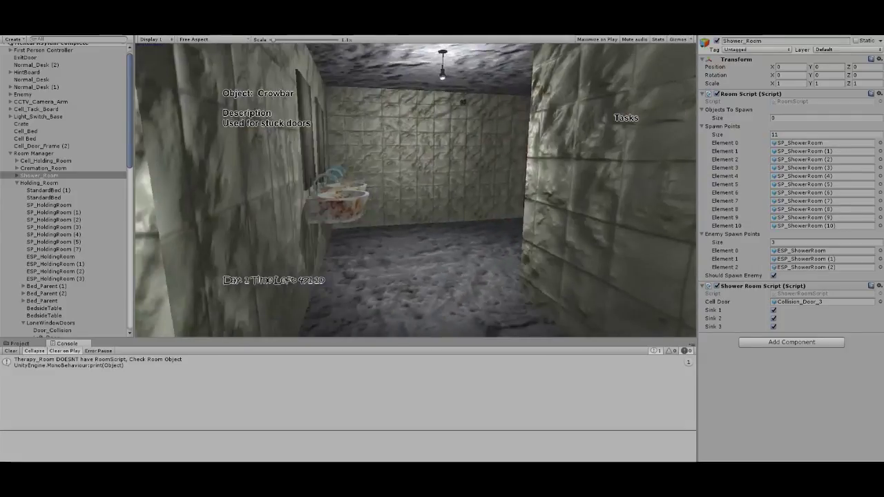
key(w)
key(w)
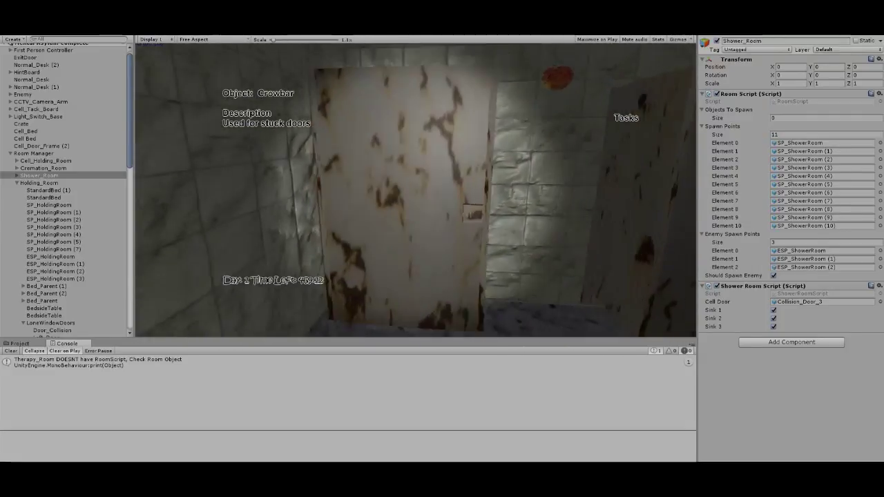
key(w)
key(x)
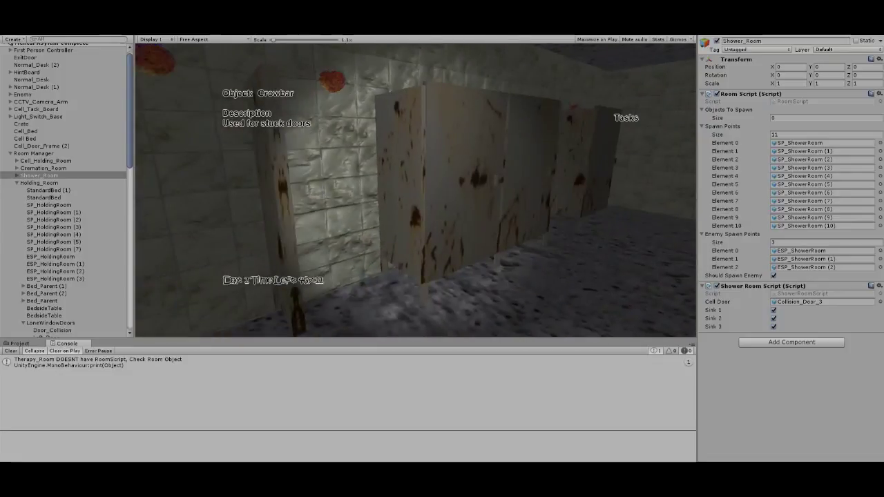
key(w)
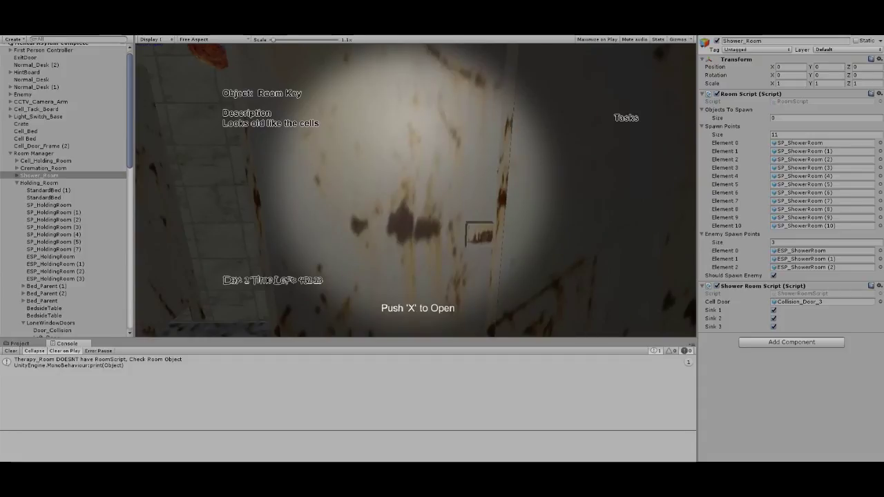
Open the stall, search the lockers for the Holding Room task, and open the door to the beds room.
key(x)
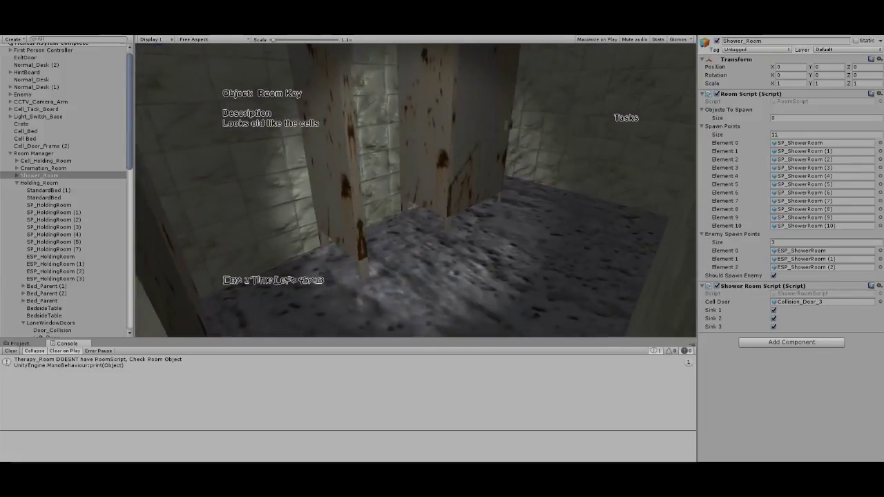
key(w)
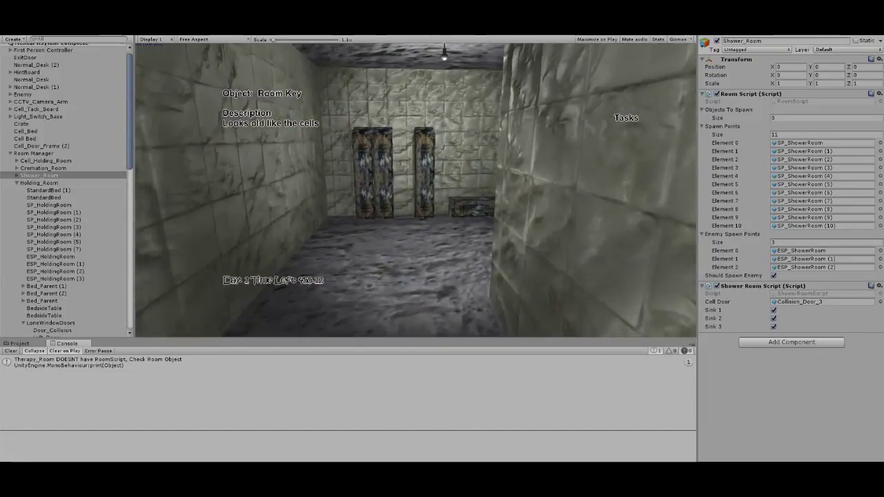
key(w)
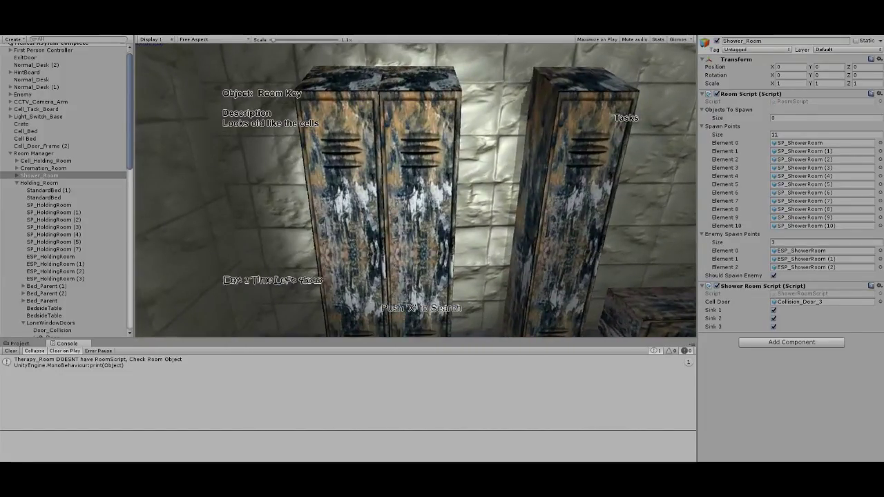
key(x)
mouse_move(415, 190)
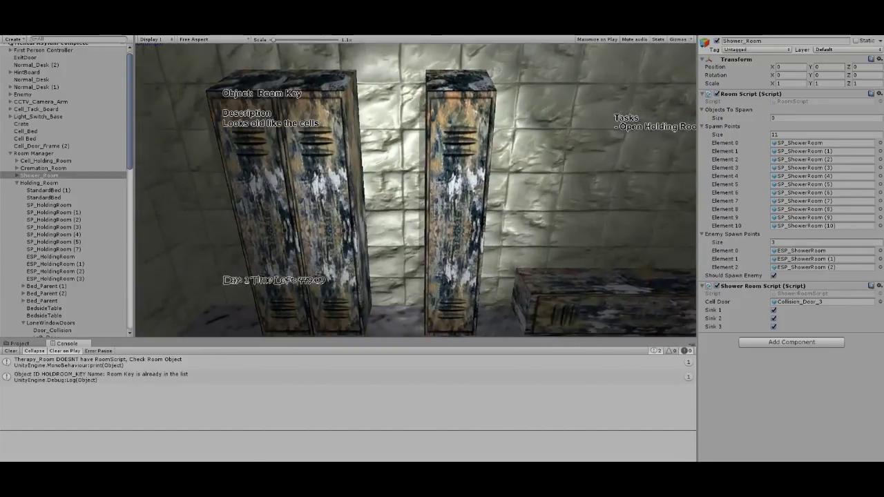
key(w)
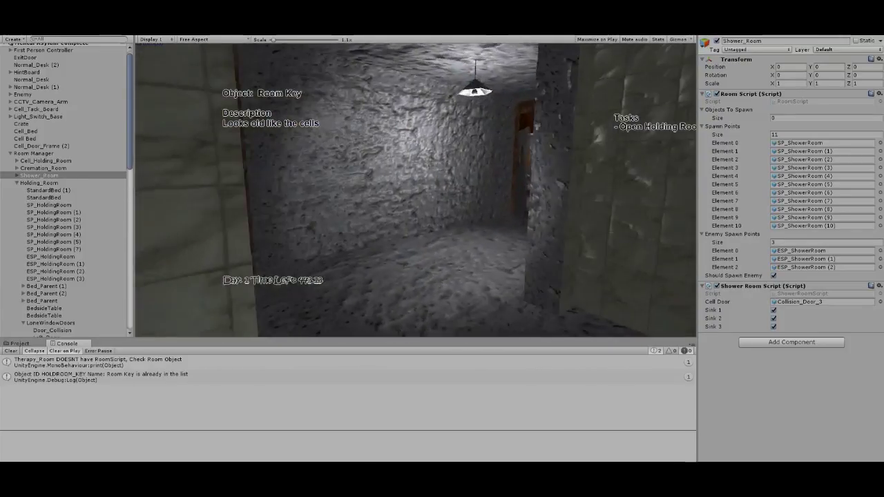
key(w)
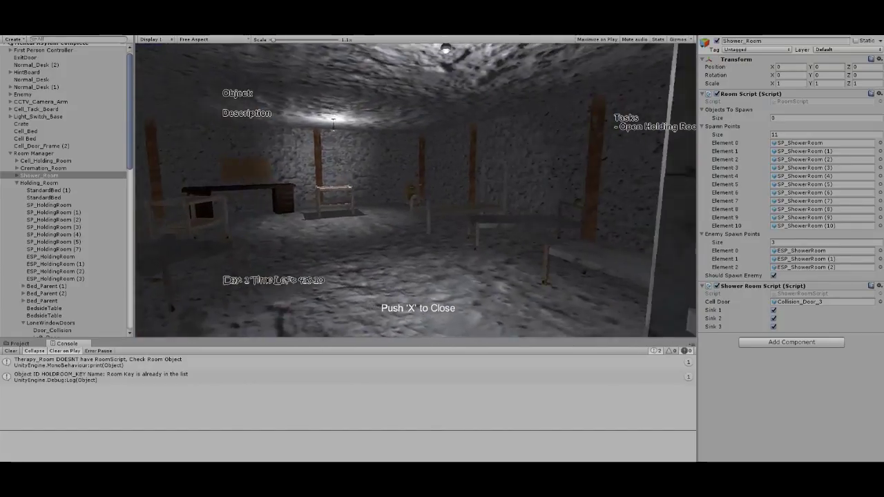
Walk past the cork board to the sink room and turn on the middle and third sinks.
key(w)
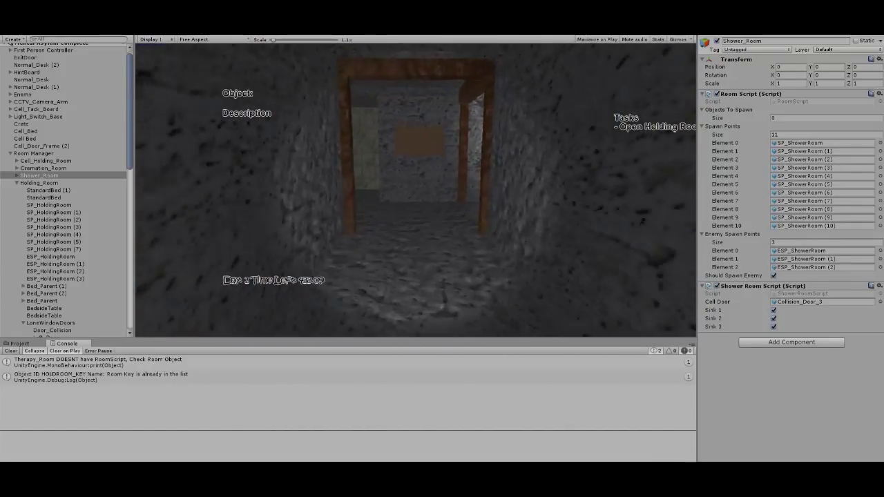
key(w)
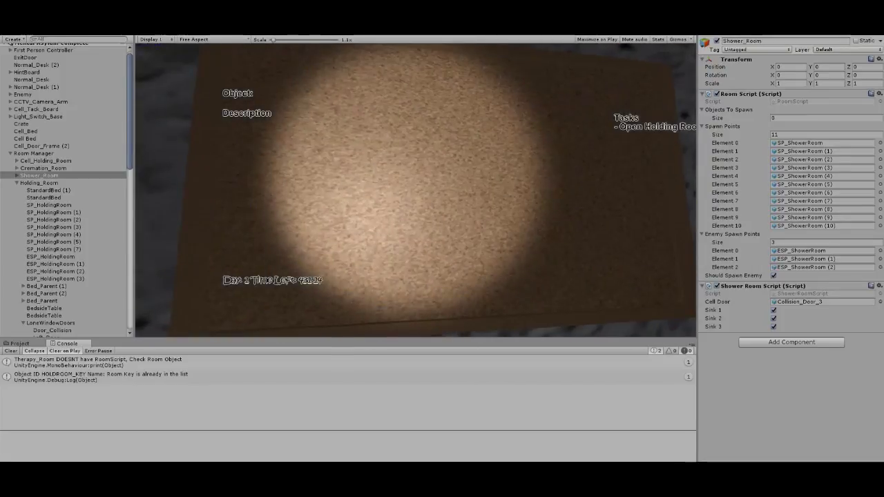
mouse_move(693, 140)
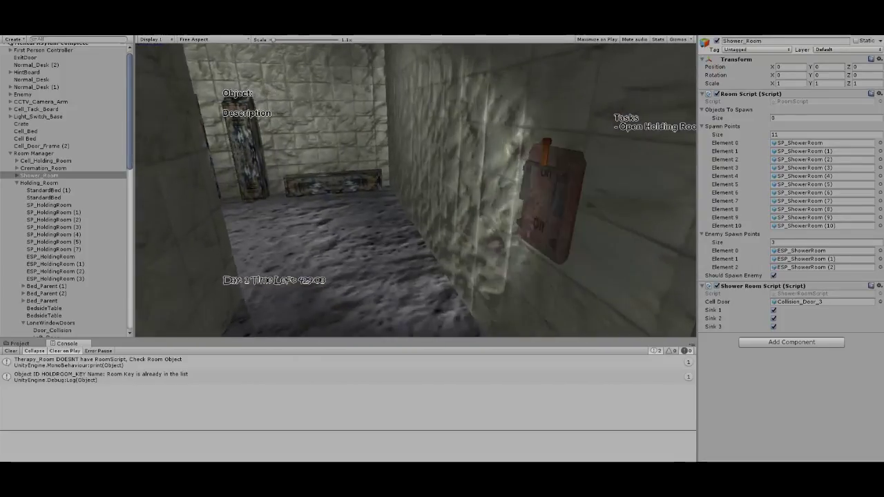
key(w)
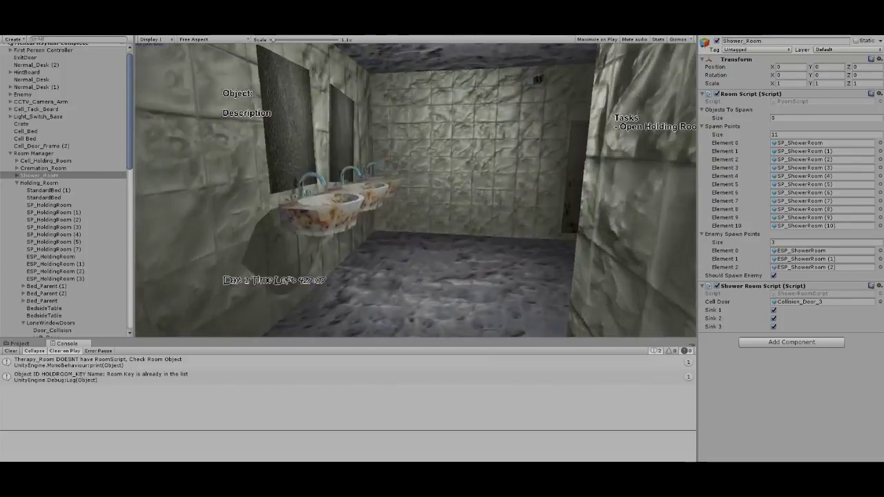
key(w)
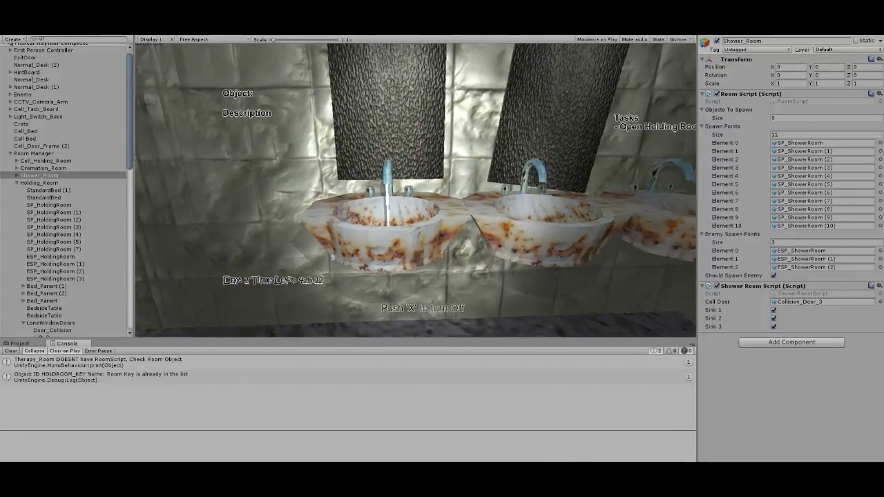
key(x)
key(d)
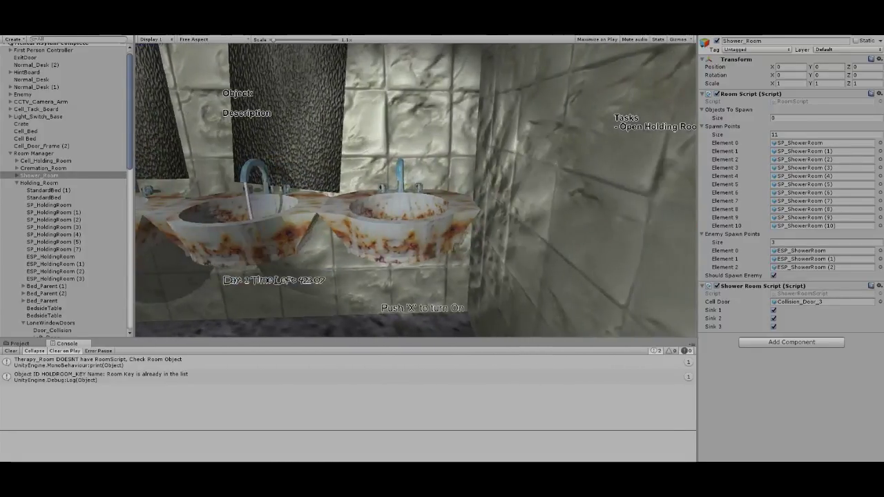
key(x)
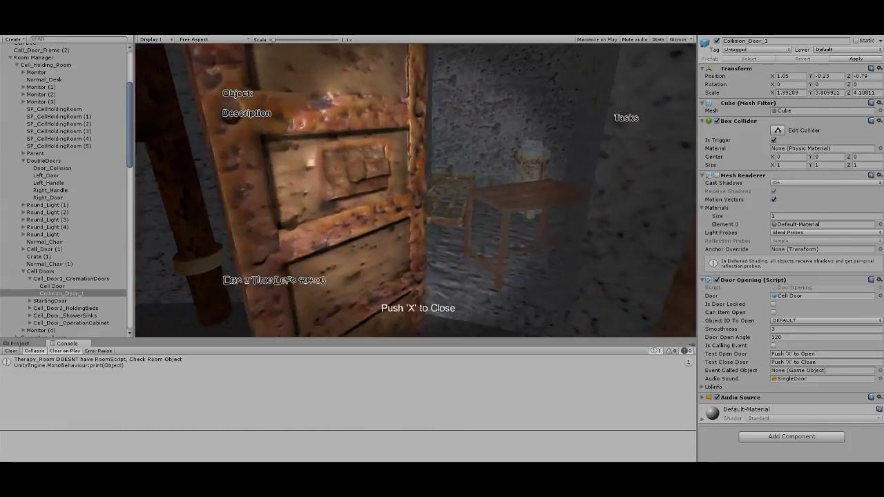
Close the cell door, go by the light switch, reopen the door and step in to the notice board.
key(x)
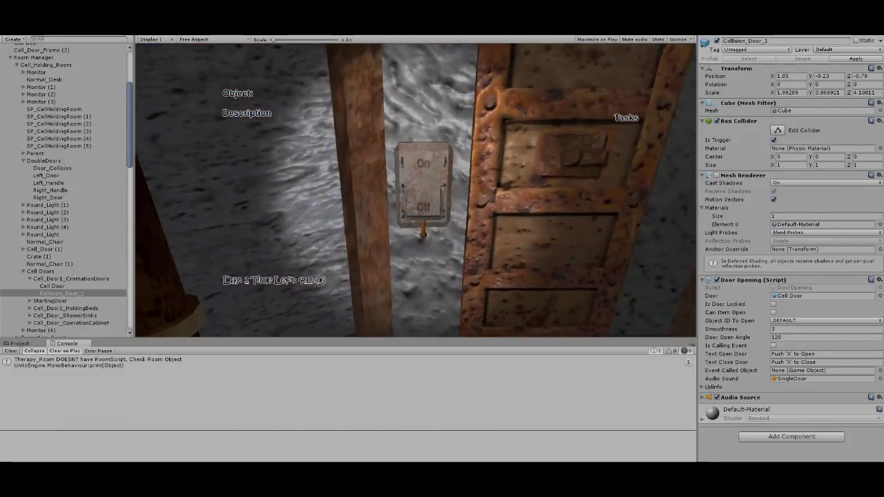
key(w)
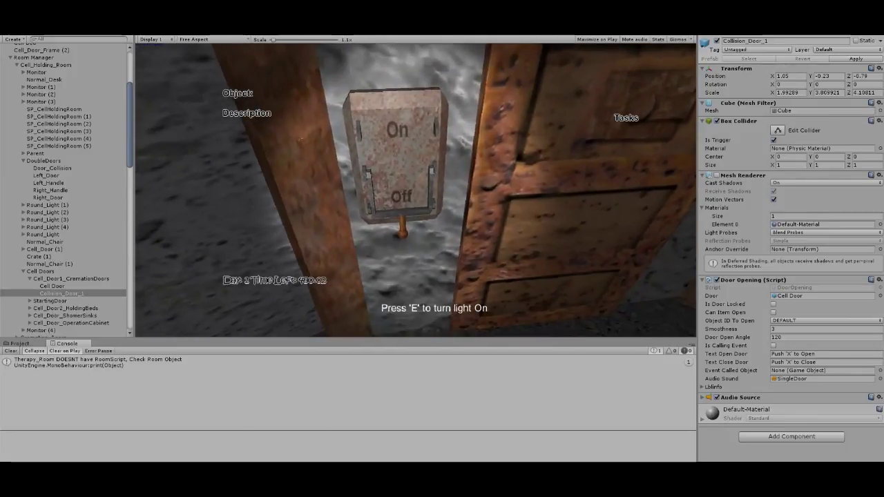
key(d)
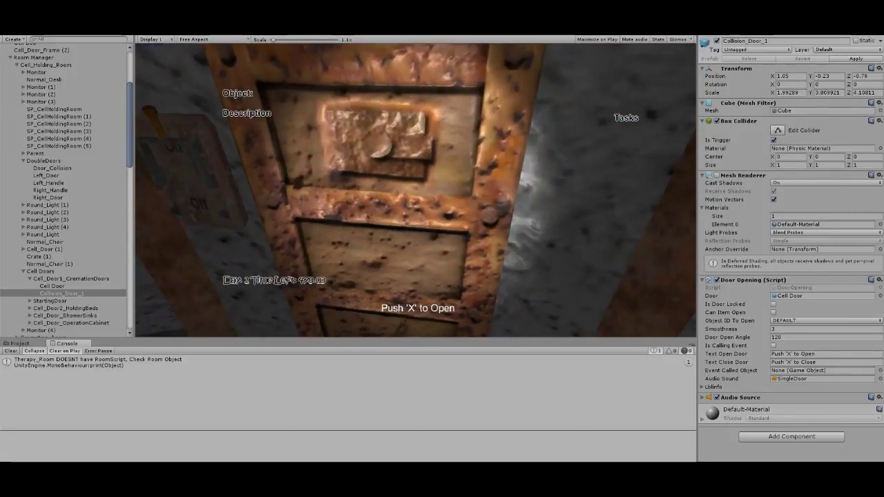
key(x)
key(w)
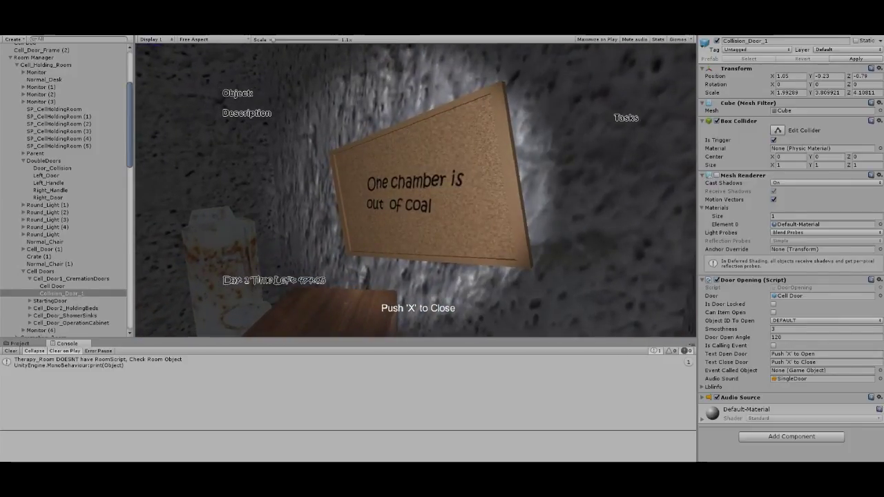
Return from the notice board to the light switch and reopen the cell door.
key(x)
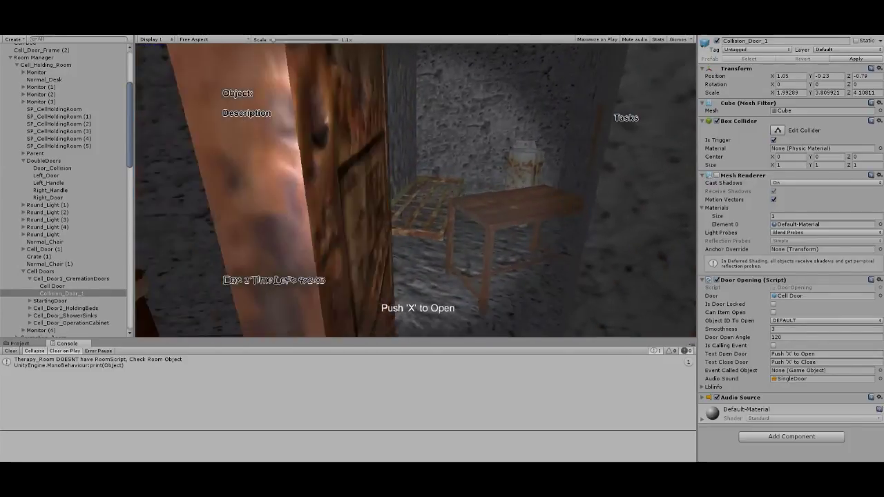
key(a)
key(w)
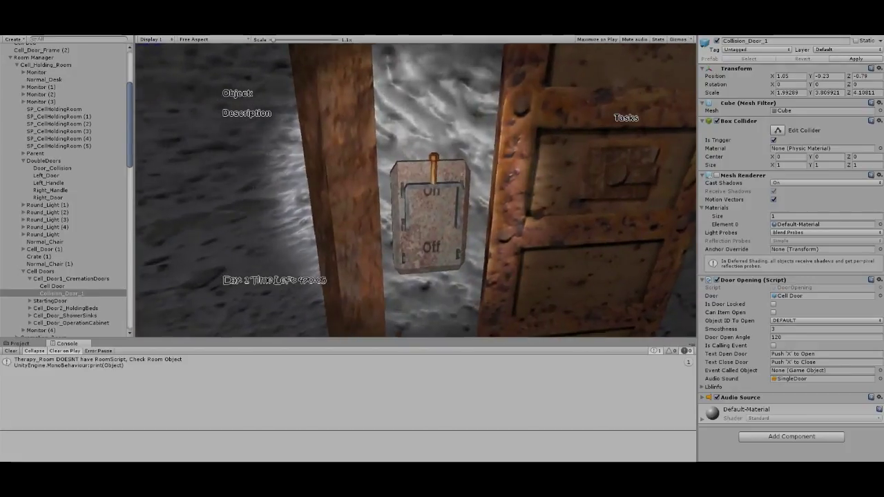
key(d)
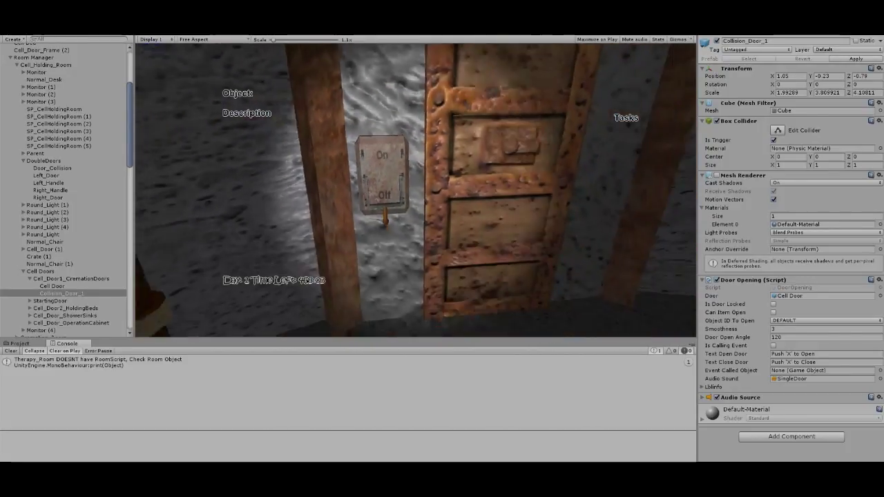
key(x)
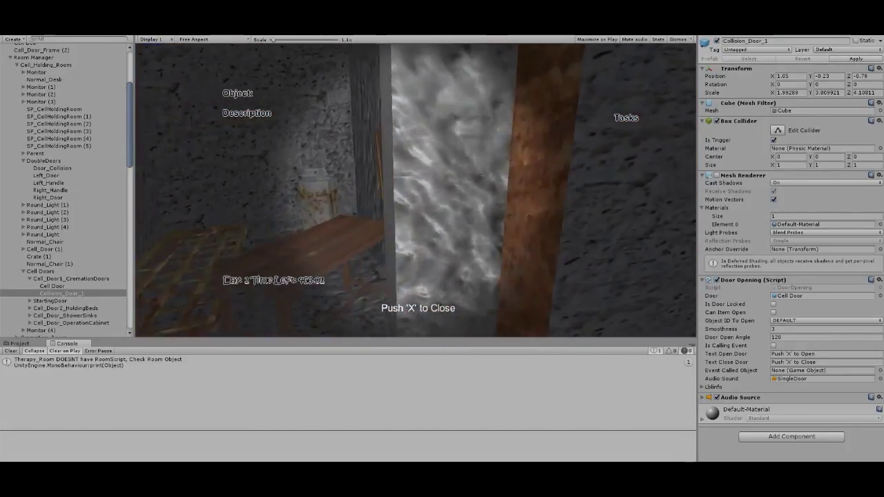
key(a)
key(s)
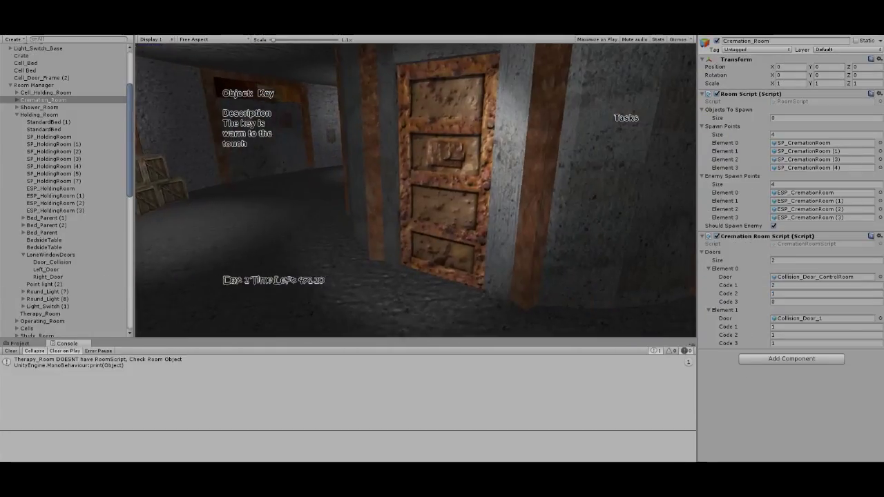
Open the Cremation Room doors and walk through past the shelves and wheelbarrow to the chairs.
key(w)
key(a)
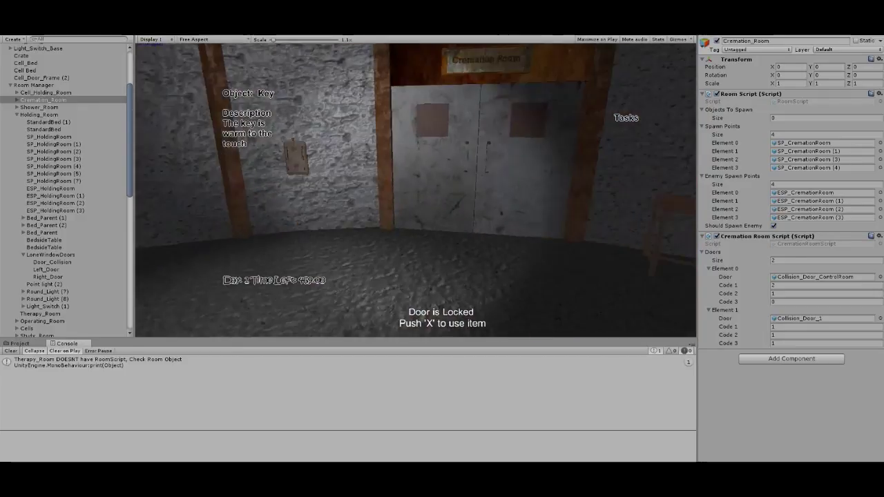
key(w)
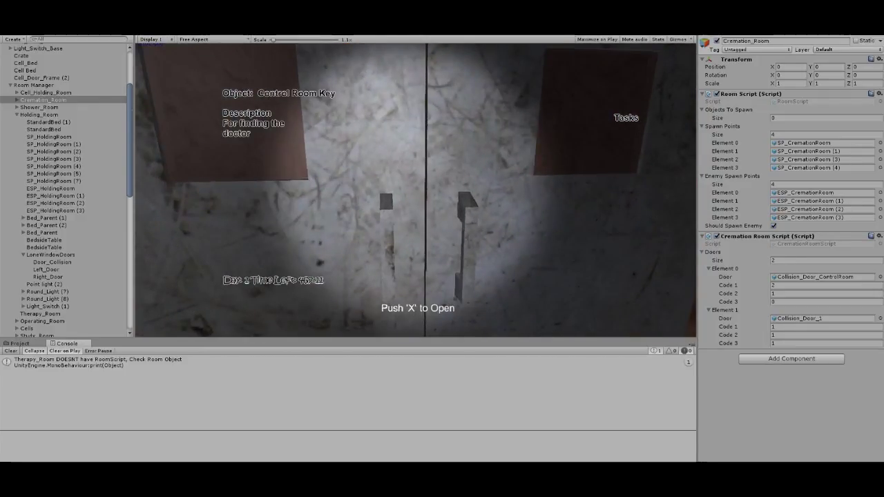
key(s)
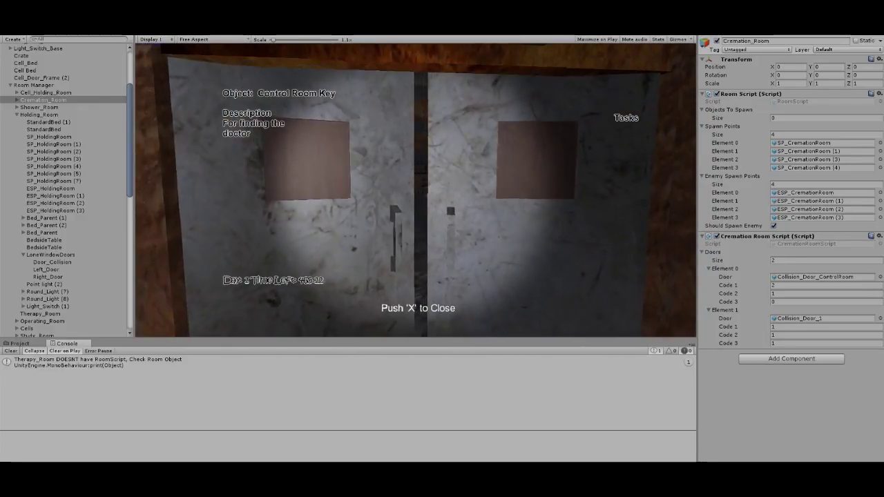
key(w)
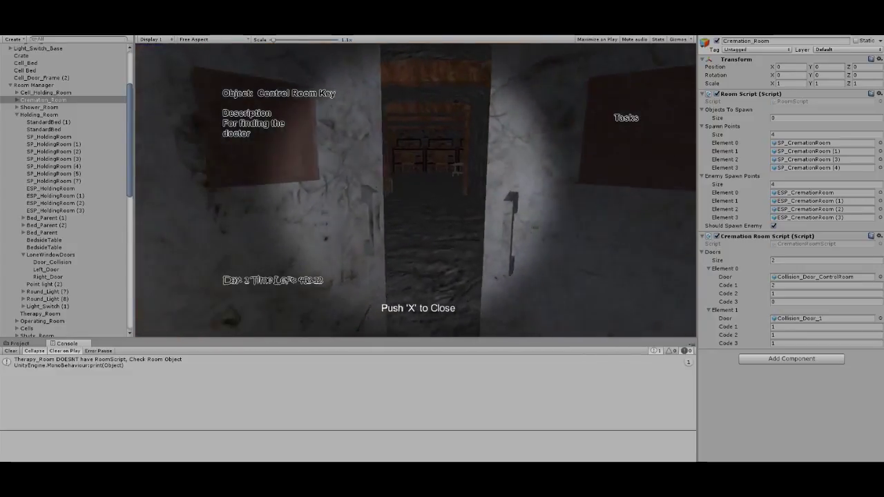
key(w)
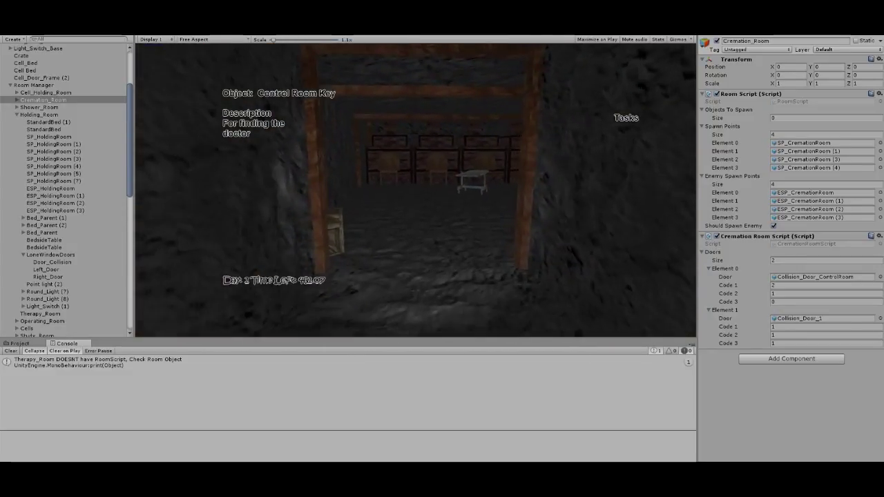
key(w)
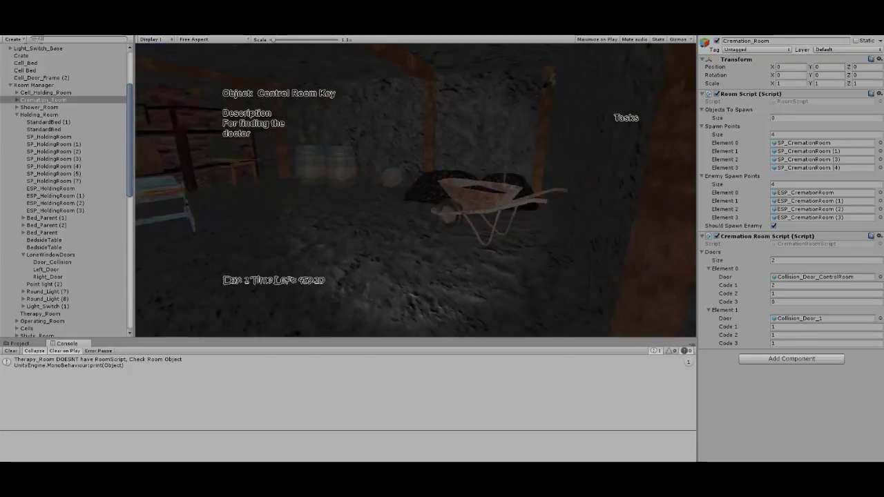
key(w)
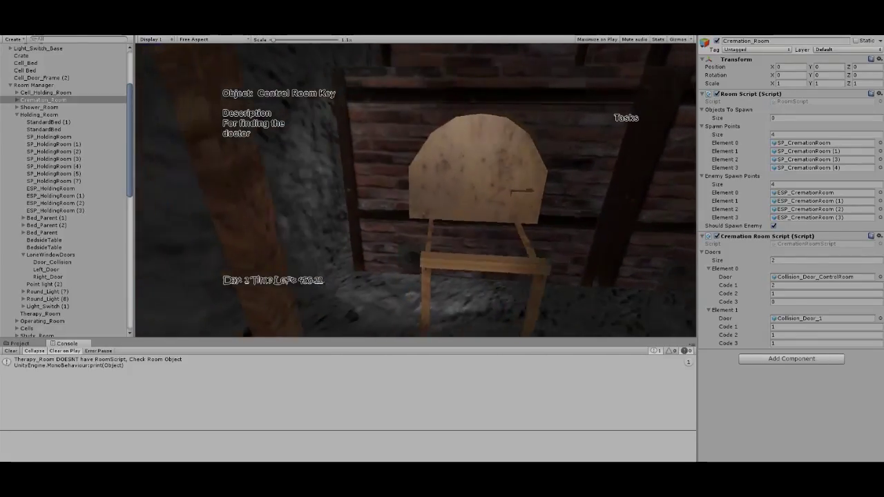
Unlock the oven door with the Control Room Key, logging 'Door unlocked: 210'.
key(w)
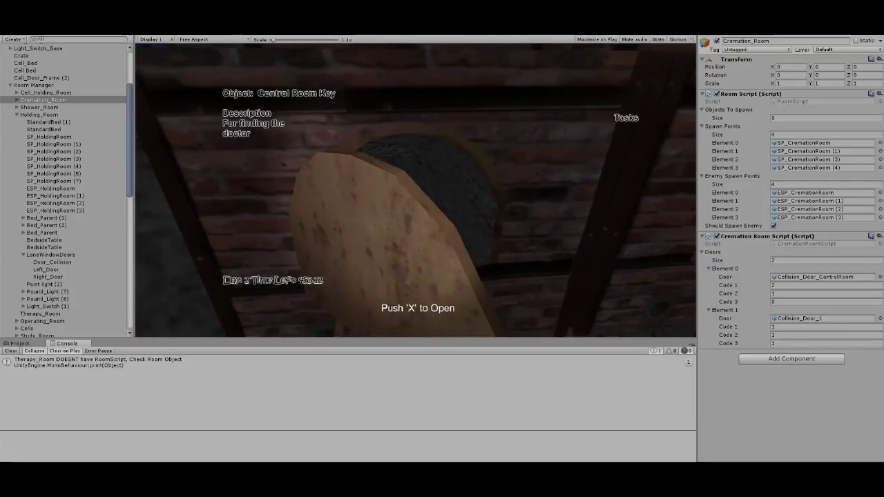
key(s)
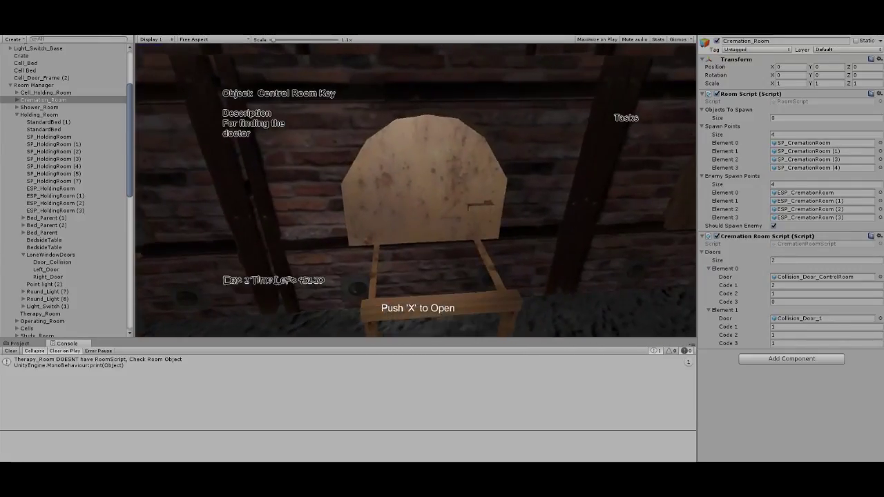
key(x)
key(s)
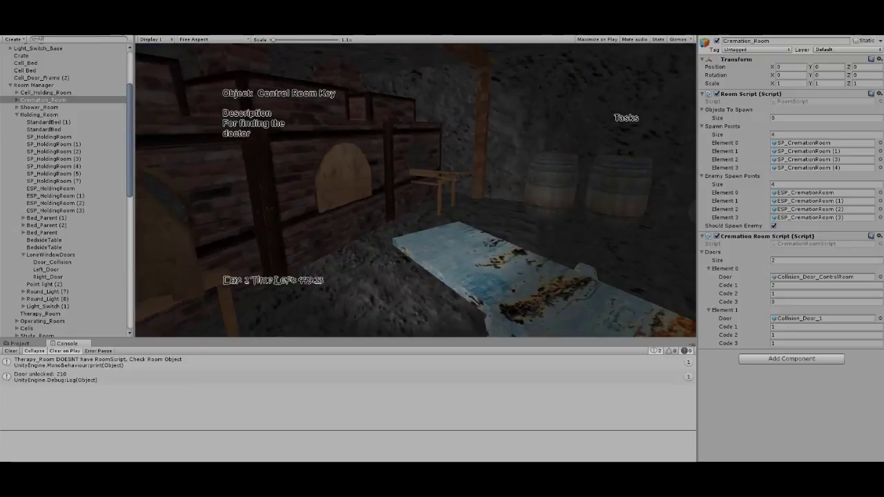
key(d)
Walk to the coal barrel and pick up the Coal and the Shovel.
key(w)
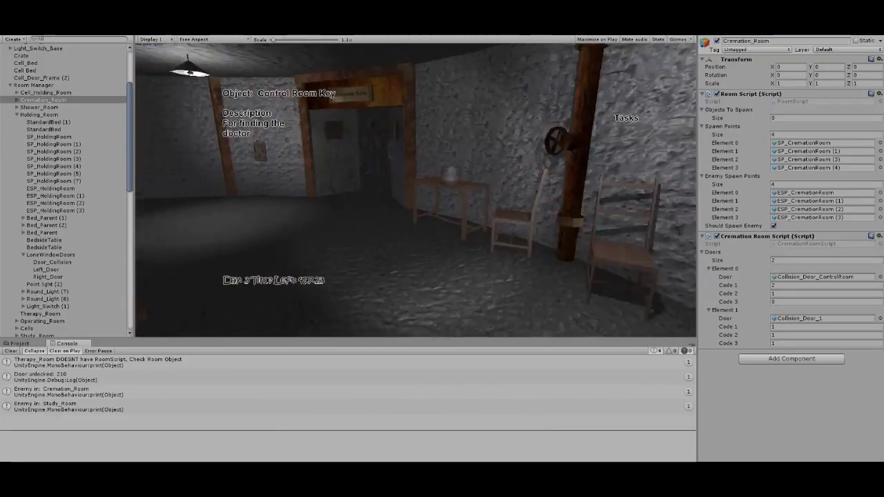
key(w)
key(w)
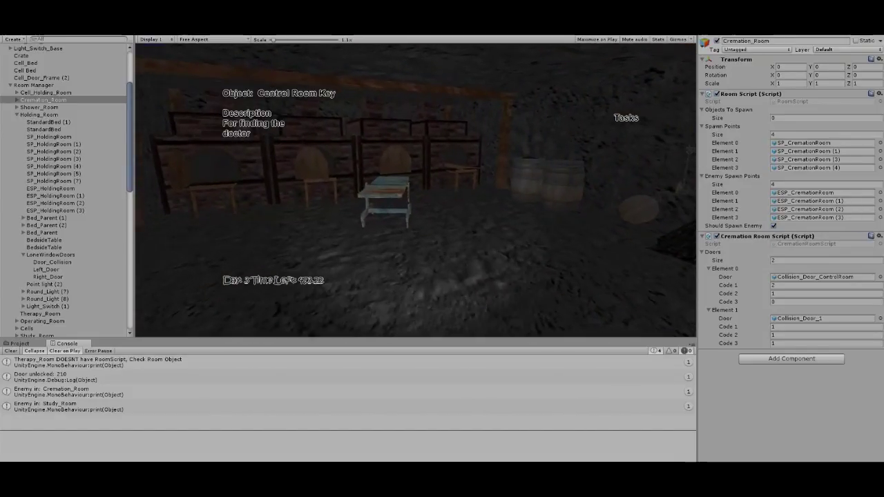
key(w)
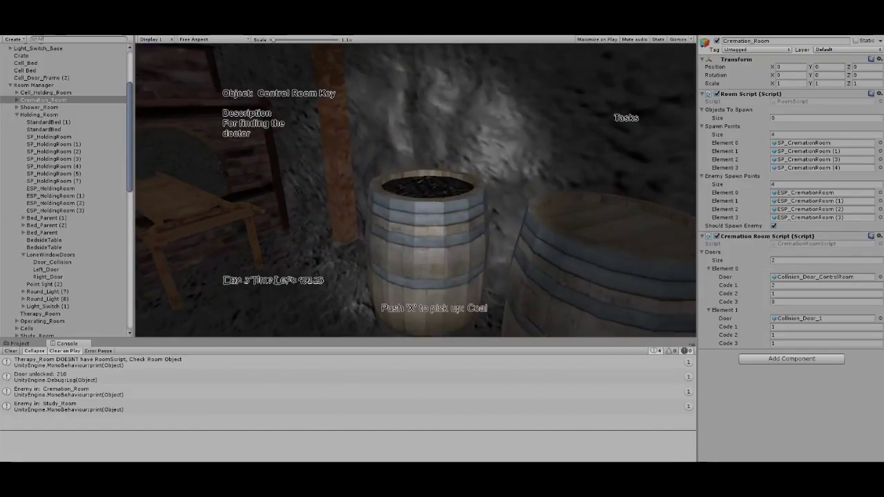
key(x)
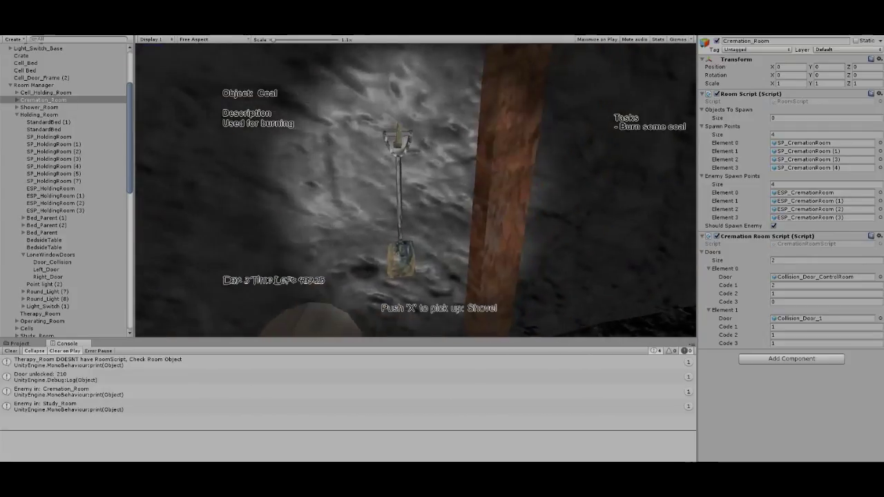
key(x)
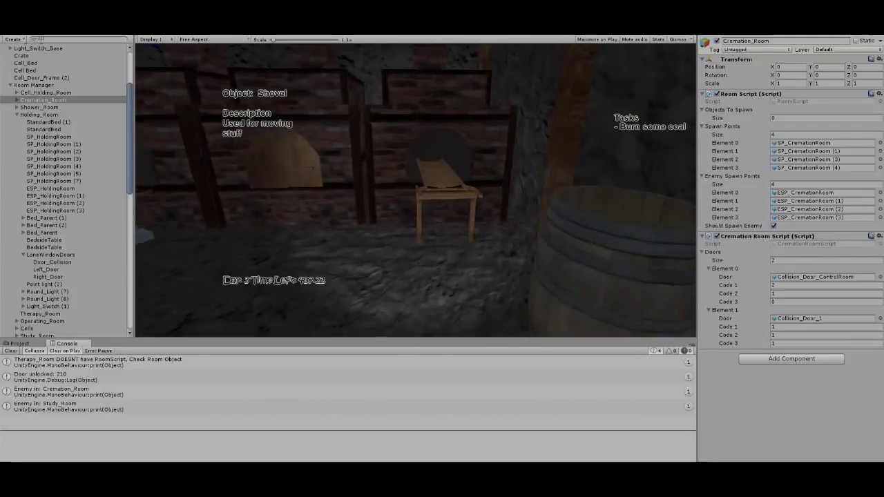
scroll(416, 190, down, 1)
Feed the Coal into the chute to clear the Burn some coal task.
key(w)
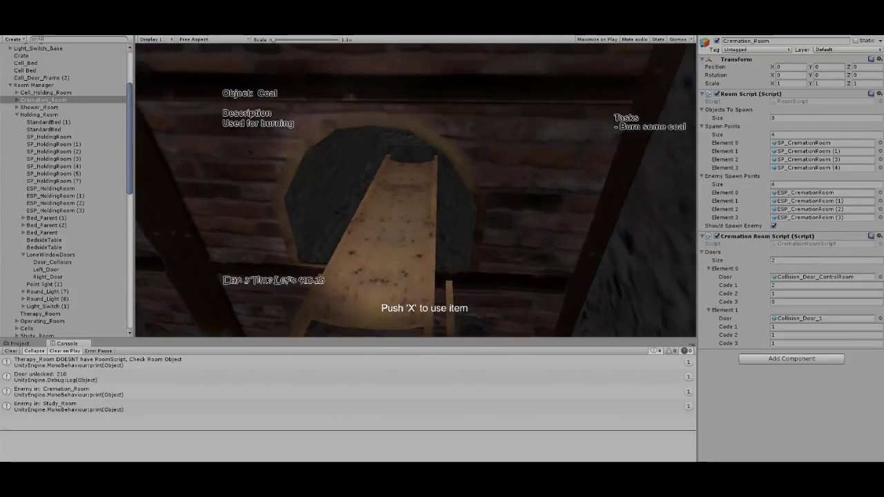
key(w)
key(s)
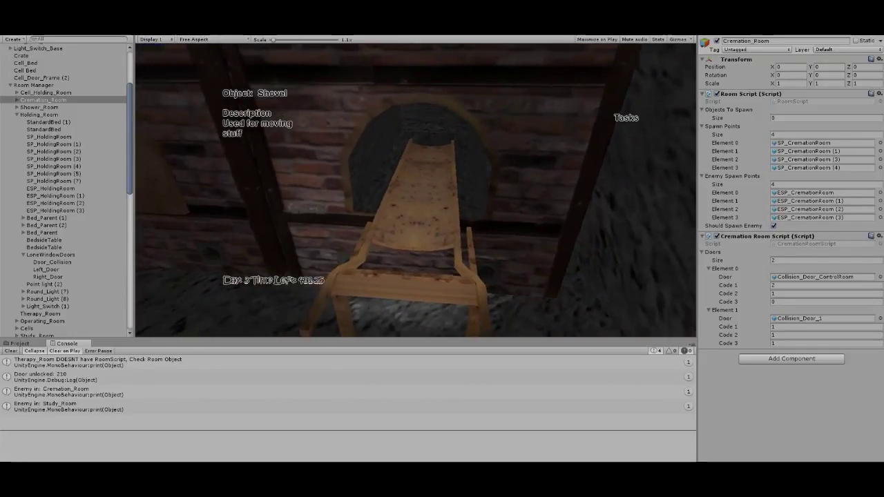
key(w)
key(s)
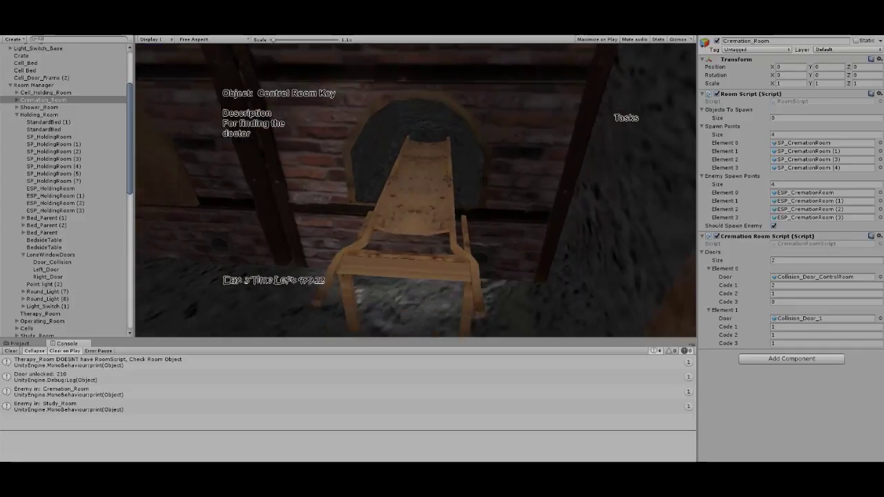
Look around the cremation room and turn to face the exit doorway.
key(a)
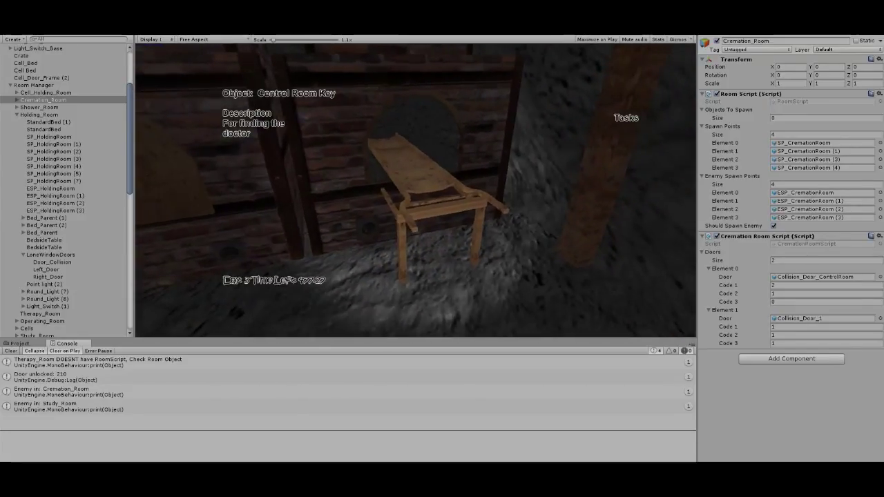
key(w)
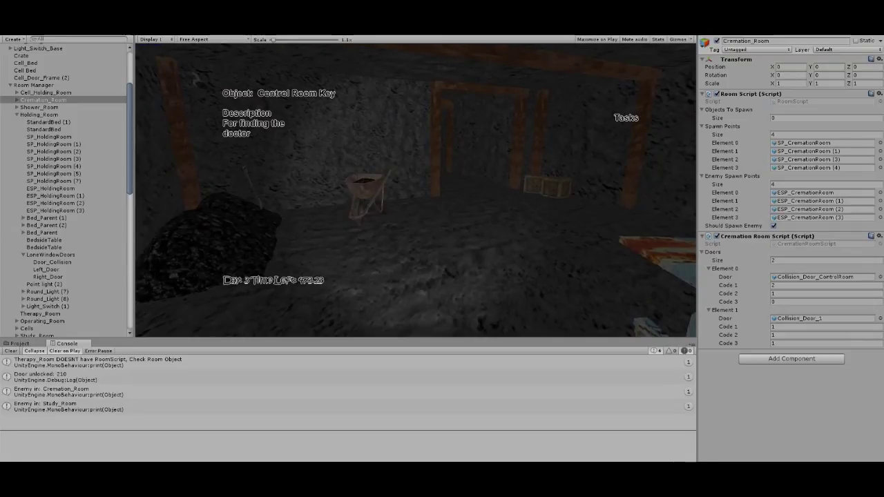
key(a)
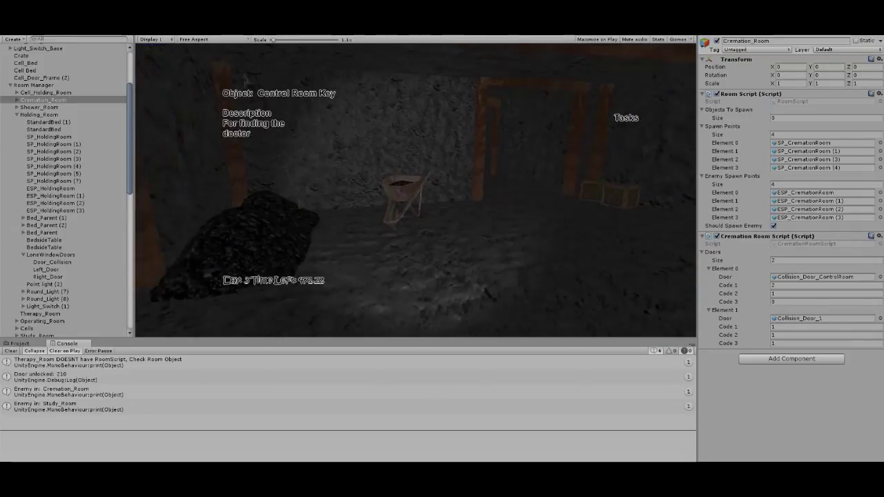
key(a)
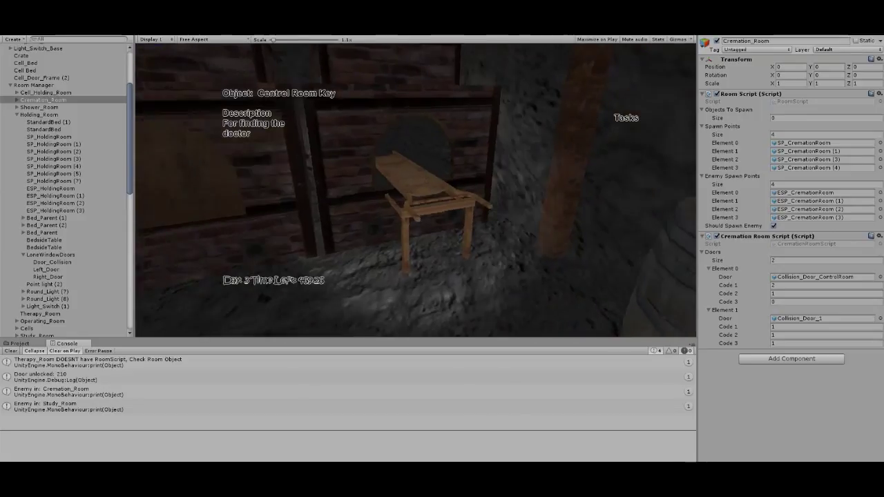
key(a)
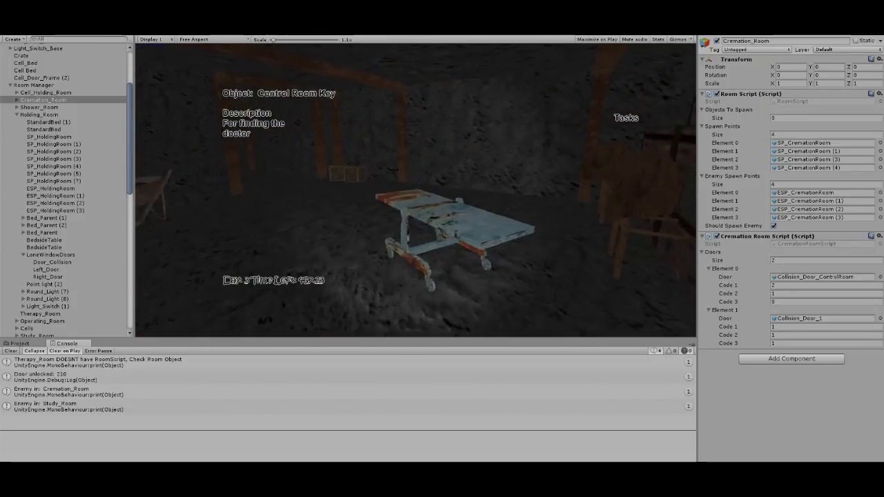
key(a)
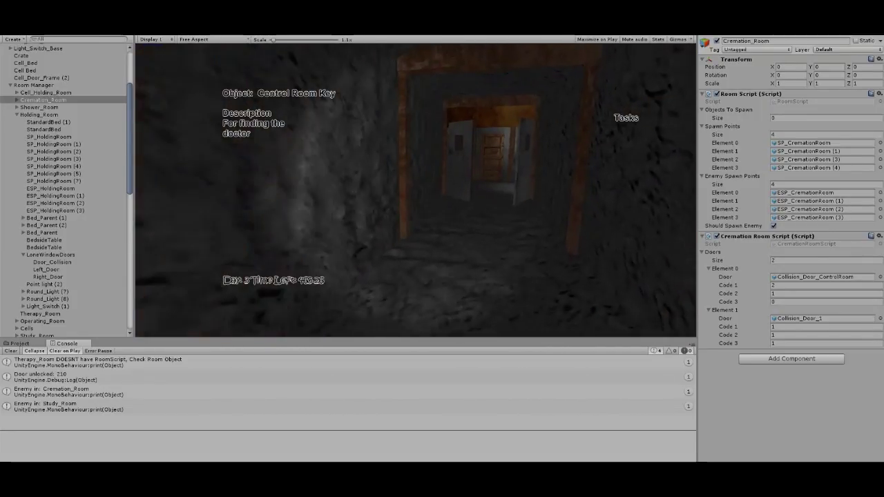
Walk down the corridor, open its end door, and enter the study room toward the desk.
key(w)
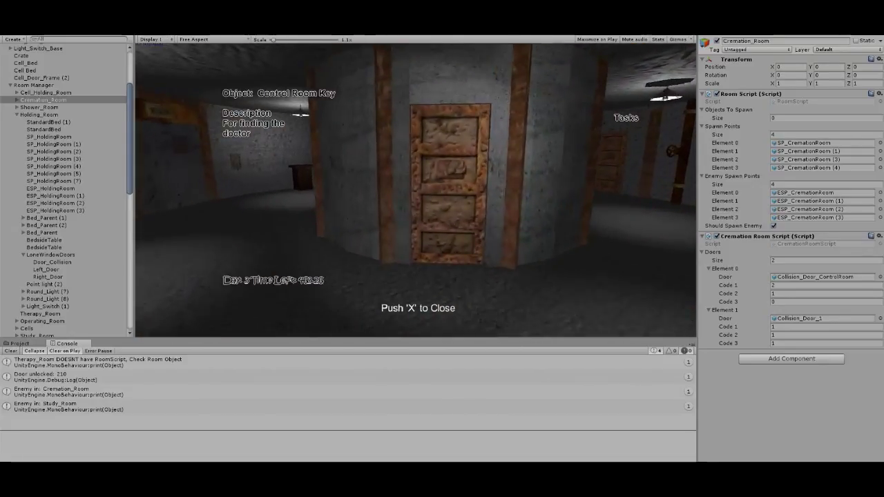
key(x)
key(a)
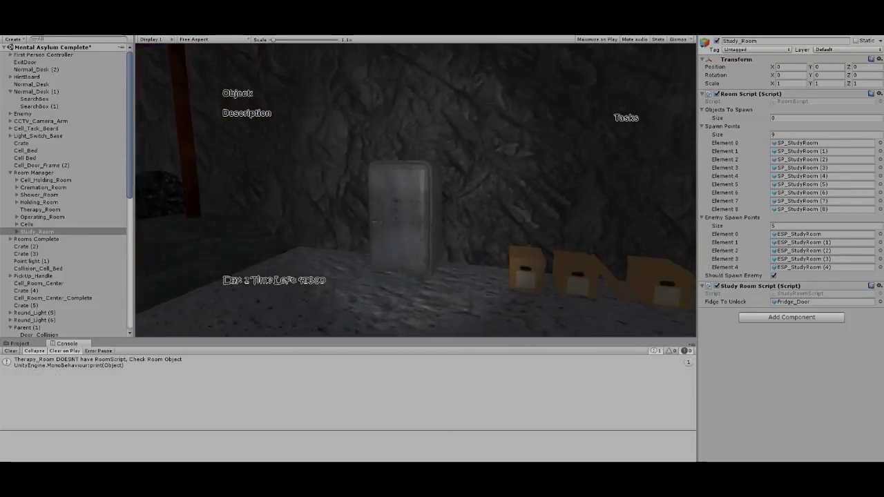
key(w)
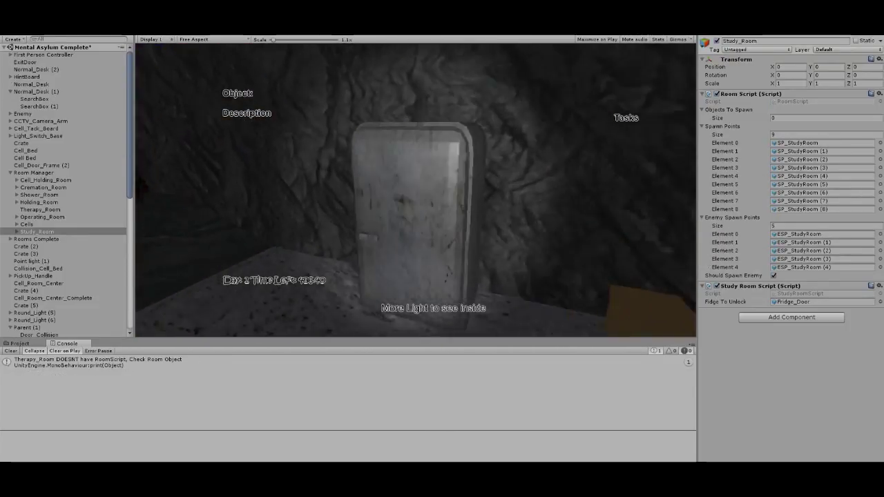
key(s)
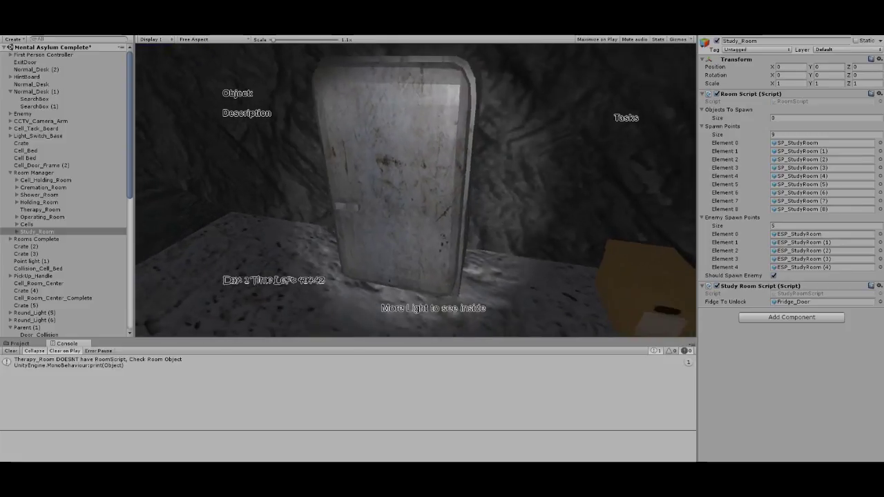
Switch on the desk lamp, toggling it off and on again, then go to the fridge.
key(w)
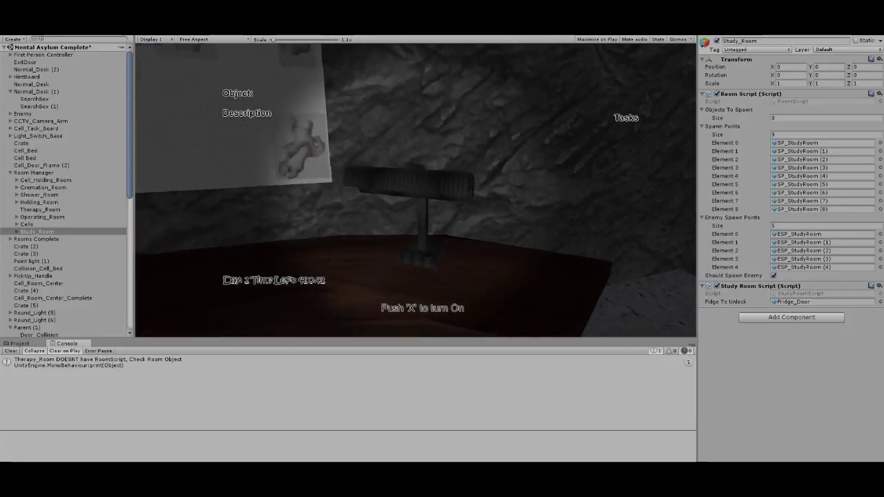
key(x)
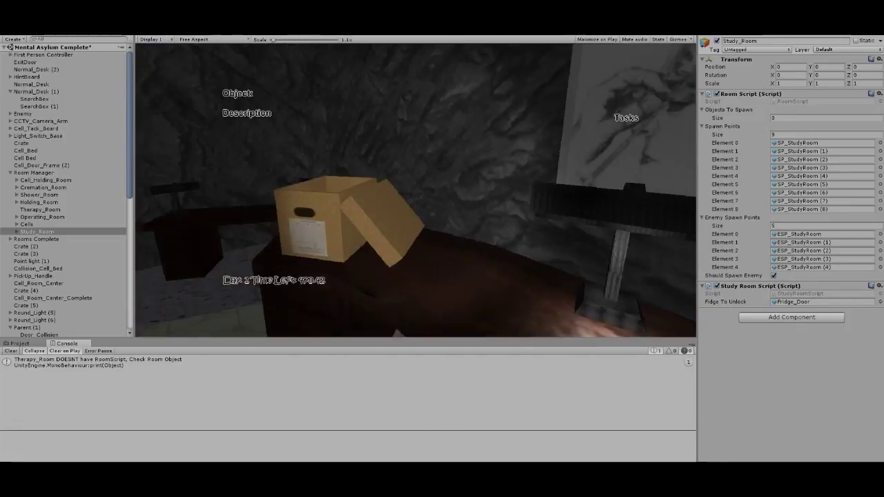
key(x)
key(x)
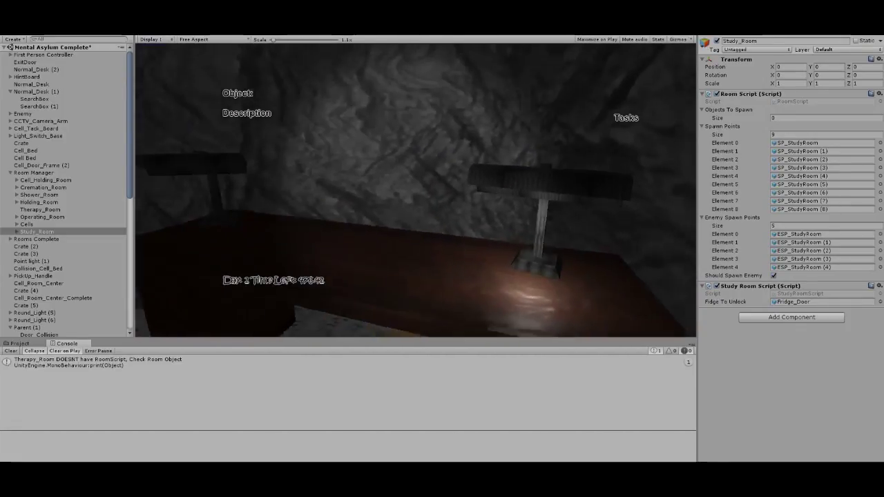
key(x)
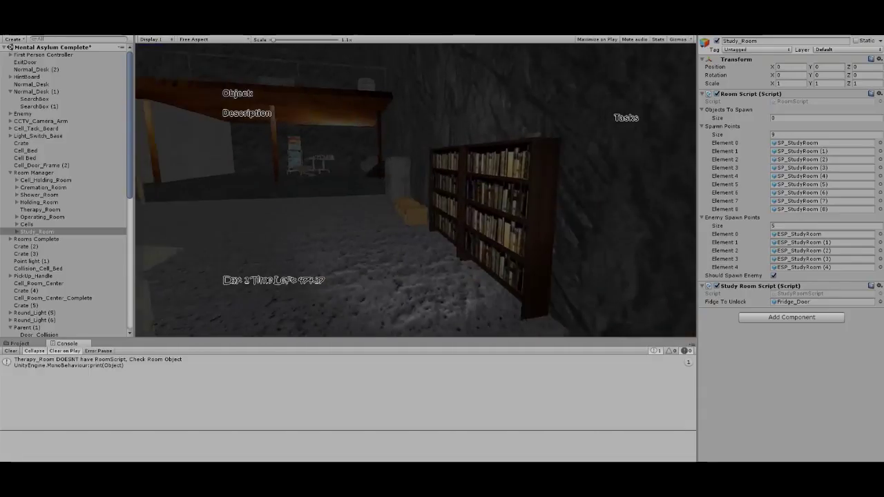
key(w)
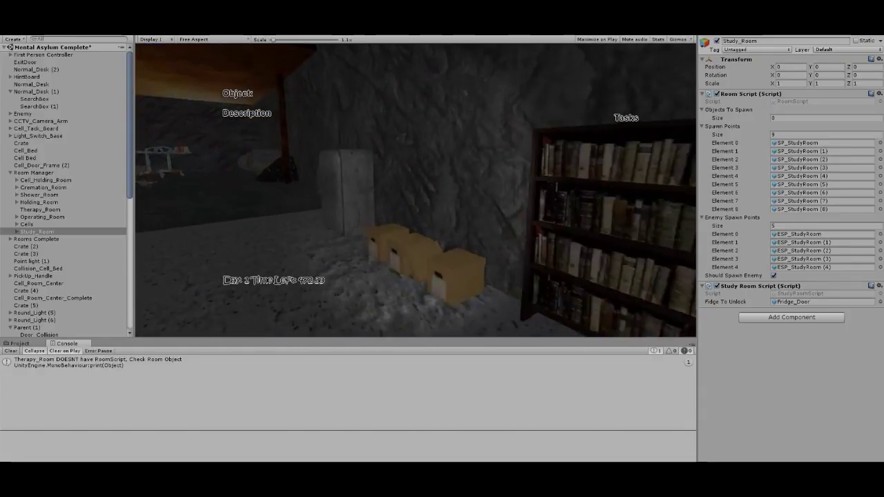
key(w)
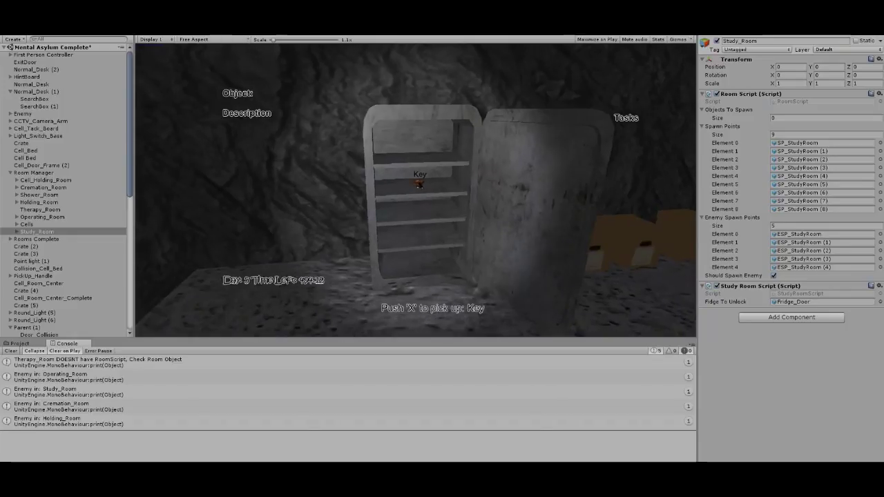
Take the Key from the fridge and use it on the locked rusty door, triggering End Game.
key(x)
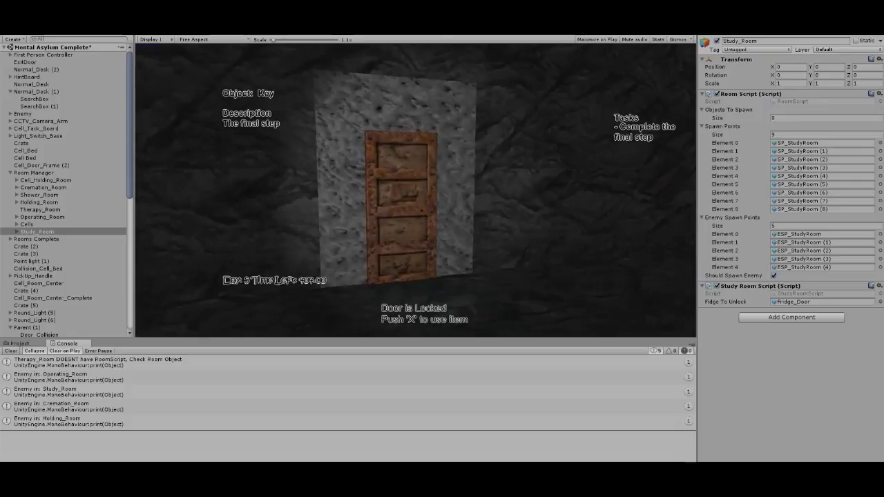
key(x)
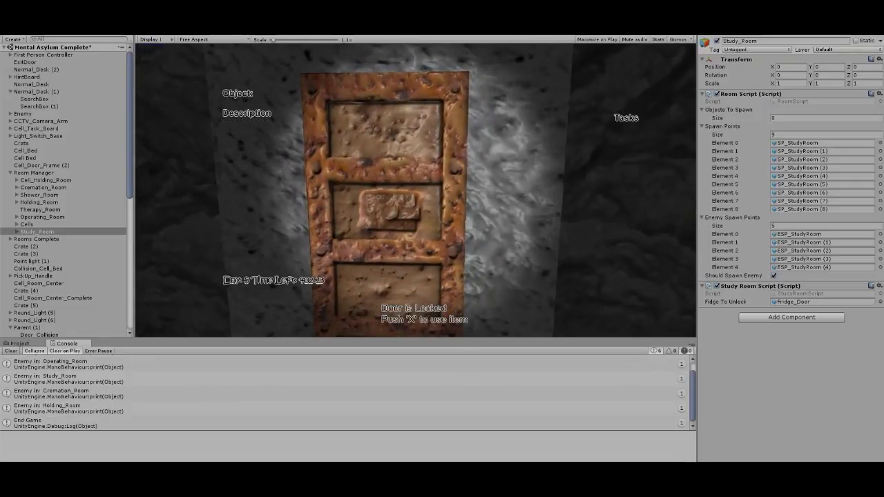